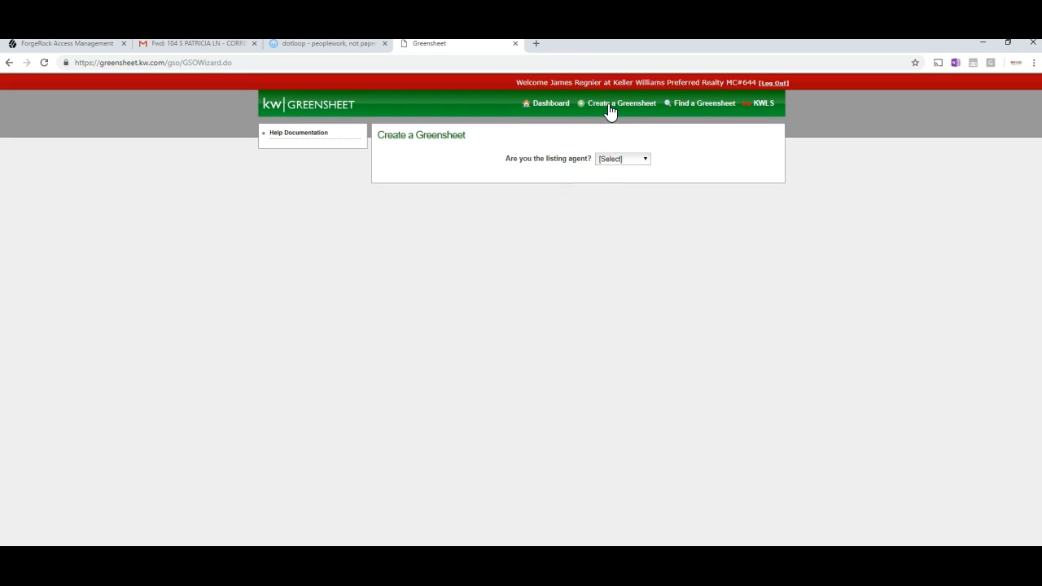
# Answer 'Yes, I am.' for listing agent and 'Yes, it has.' for already entered in KWLS.
pyautogui.click(614, 160)
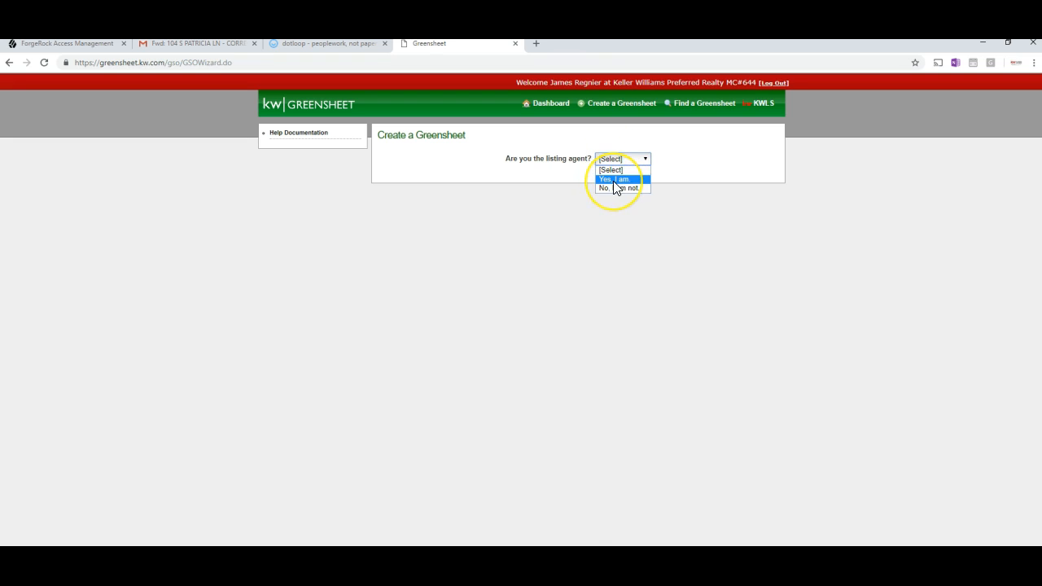
pyautogui.click(613, 180)
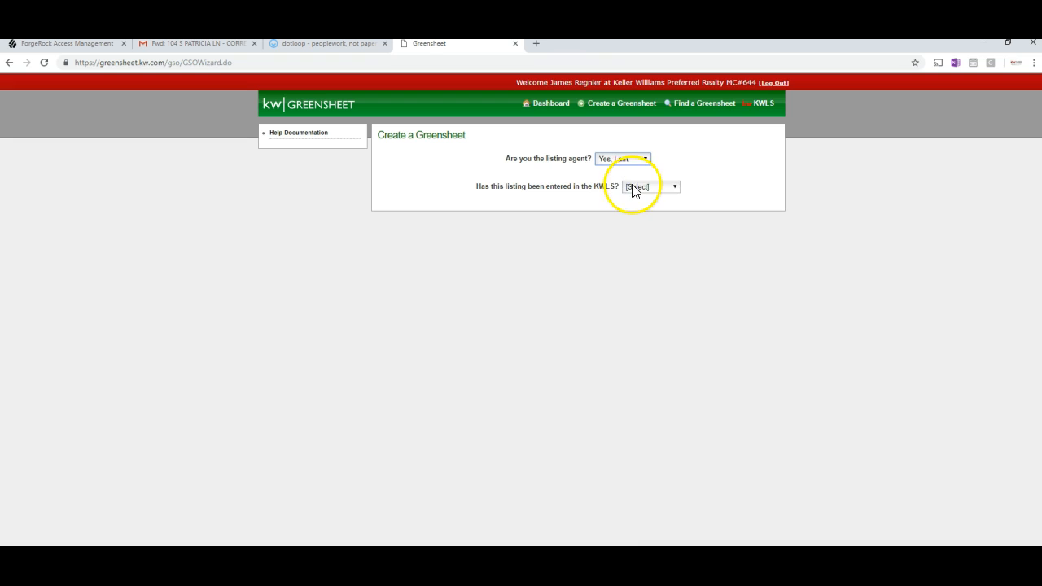
pyautogui.click(635, 187)
pyautogui.click(639, 207)
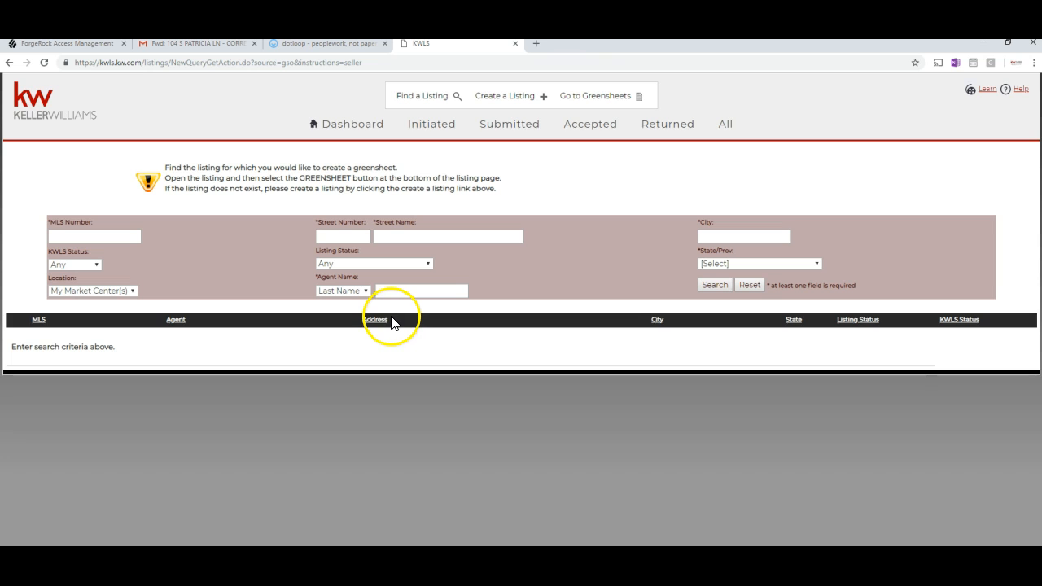
# Search KWLS by the agent's last name with Listing Status set to Active.
pyautogui.click(391, 291)
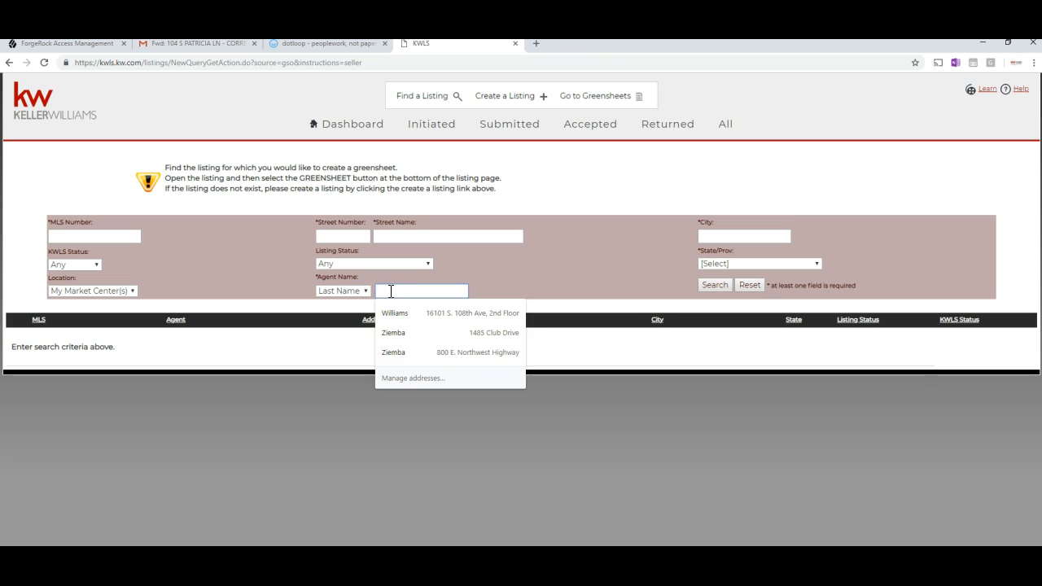
pyautogui.write('regnier')
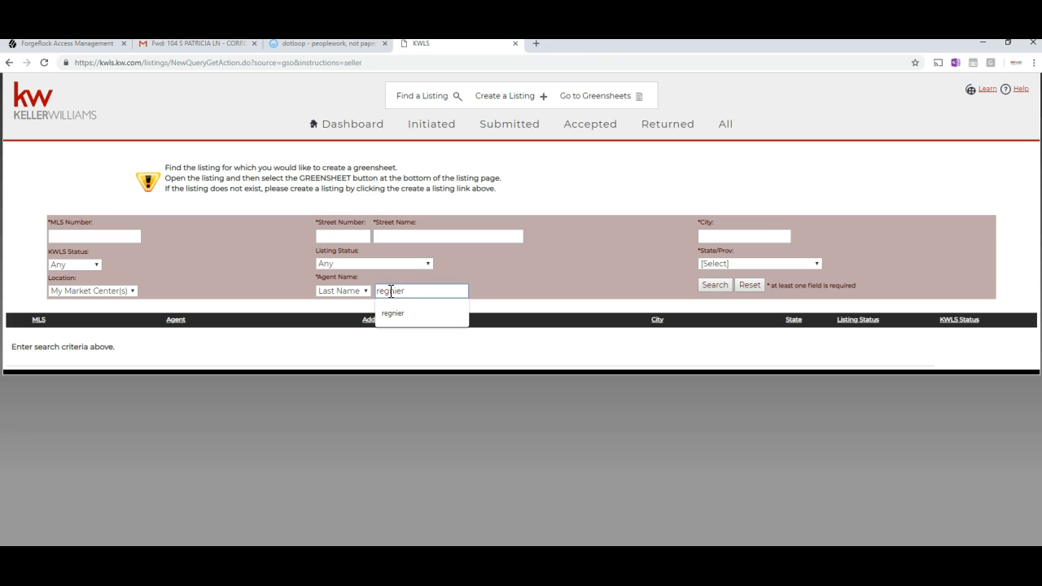
pyautogui.click(328, 344)
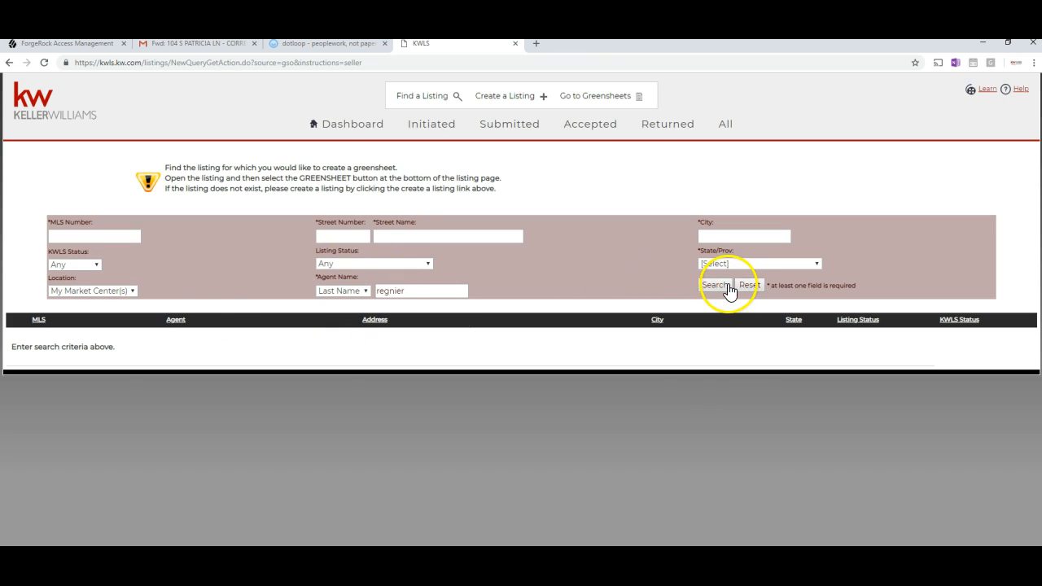
pyautogui.click(328, 264)
pyautogui.click(335, 282)
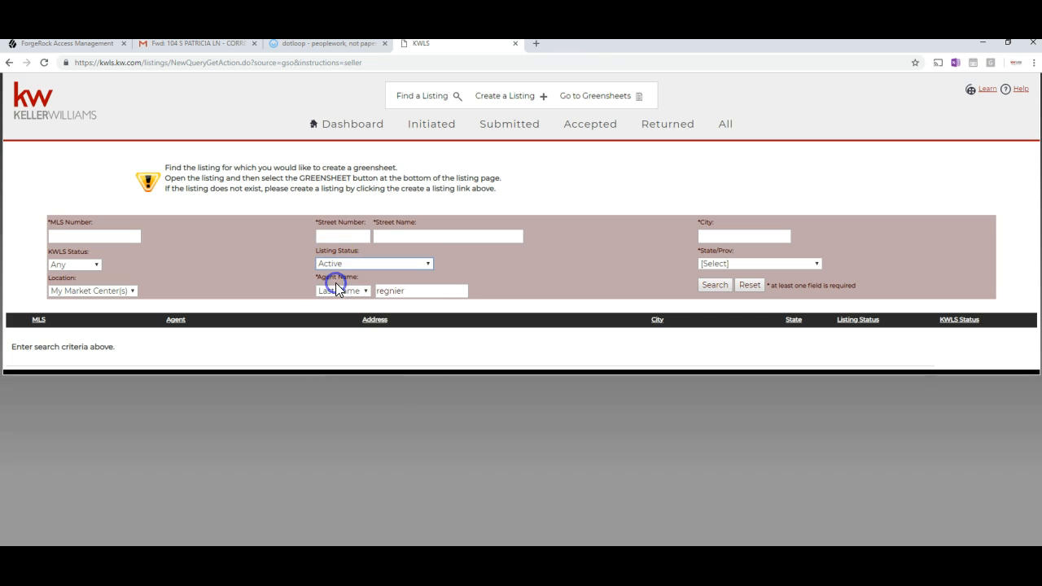
pyautogui.click(712, 286)
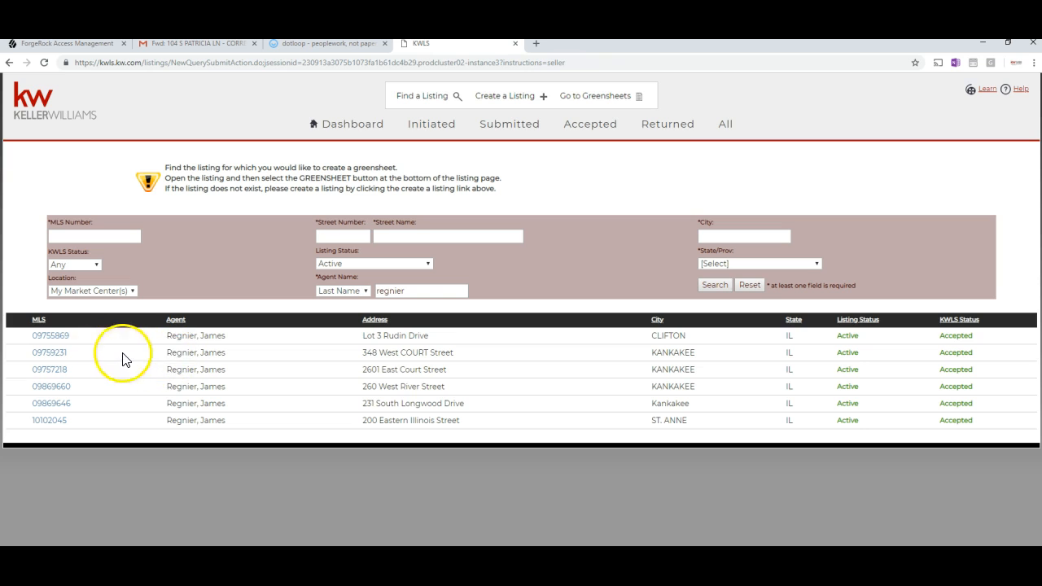
pyautogui.click(59, 342)
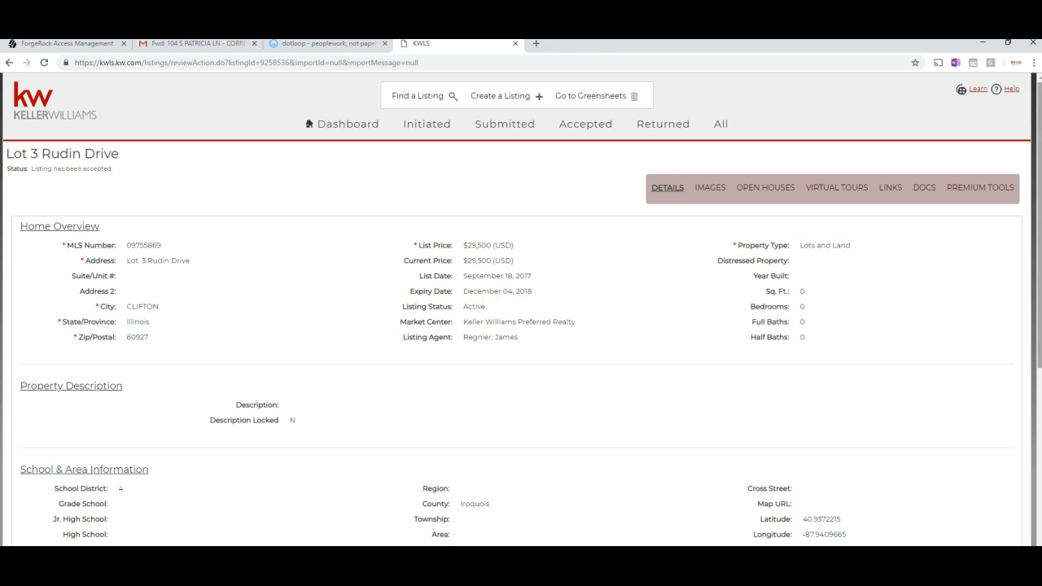
pyautogui.moveTo(1037, 164); pyautogui.dragTo(1030, 181)
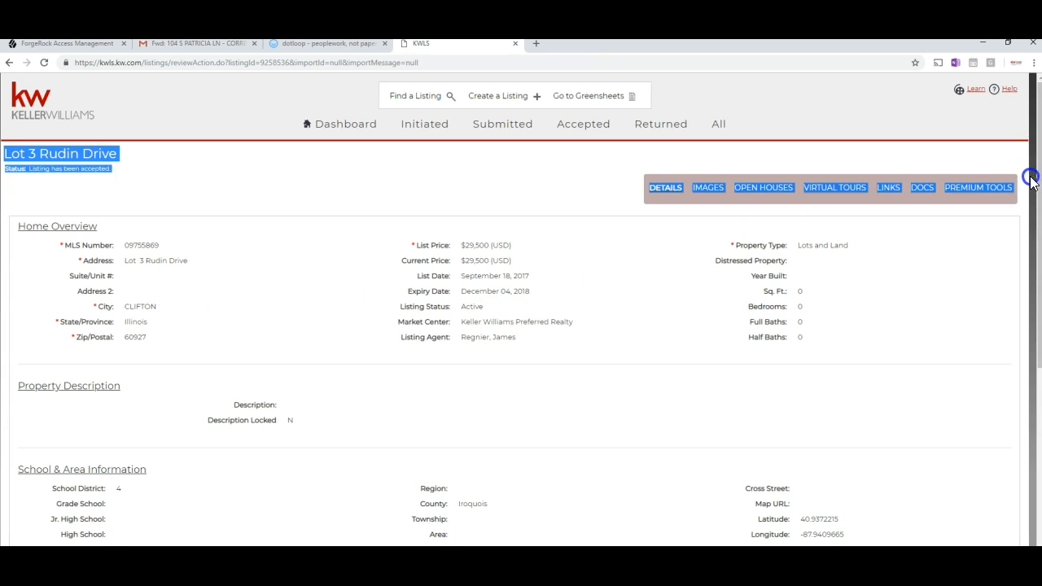
pyautogui.scroll(-2, 1031, 203)
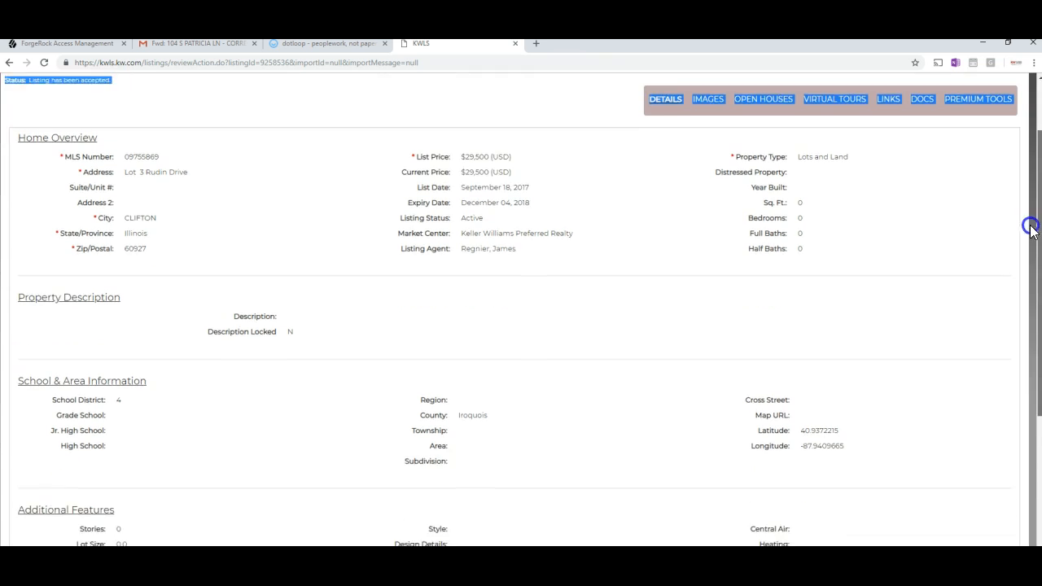
pyautogui.scroll(-3, 1007, 385)
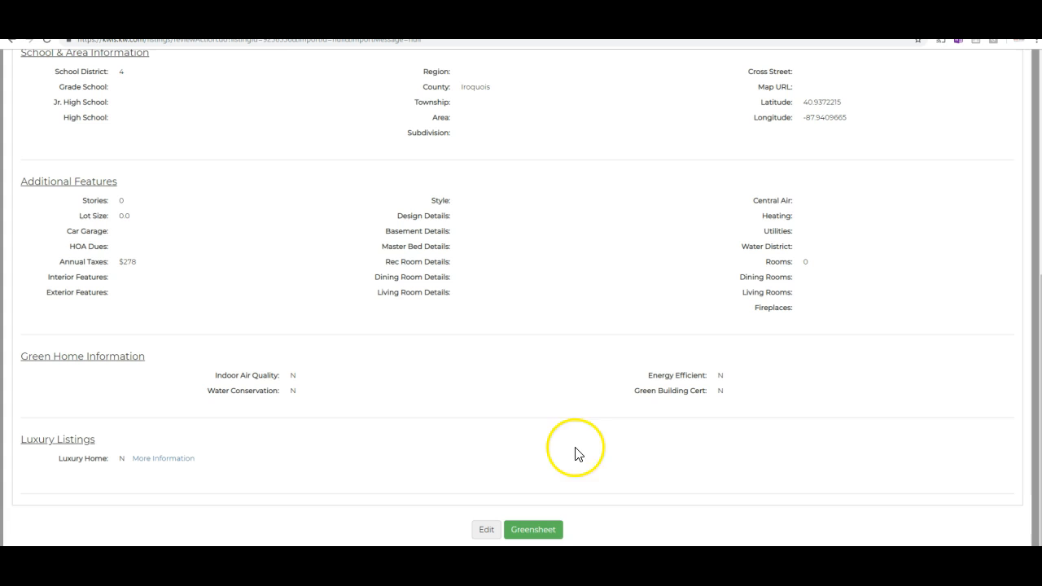
pyautogui.click(546, 535)
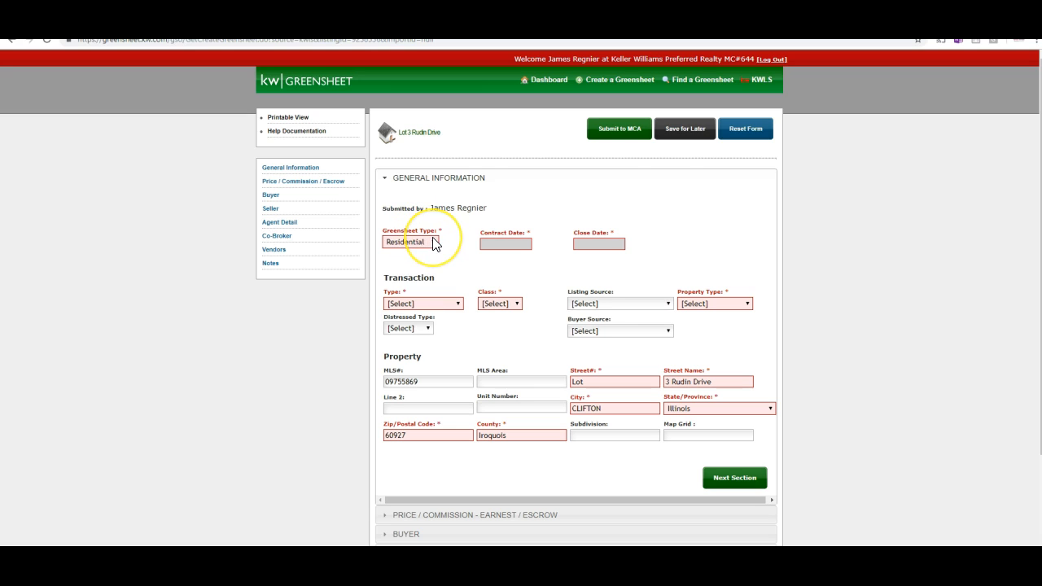
pyautogui.moveTo(536, 233); pyautogui.dragTo(483, 236)
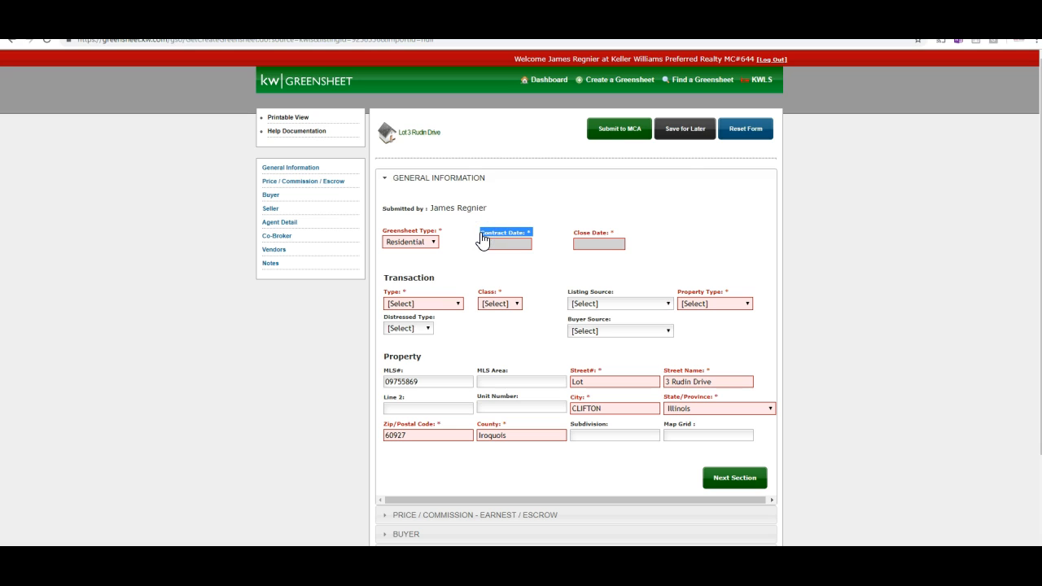
pyautogui.click(530, 239)
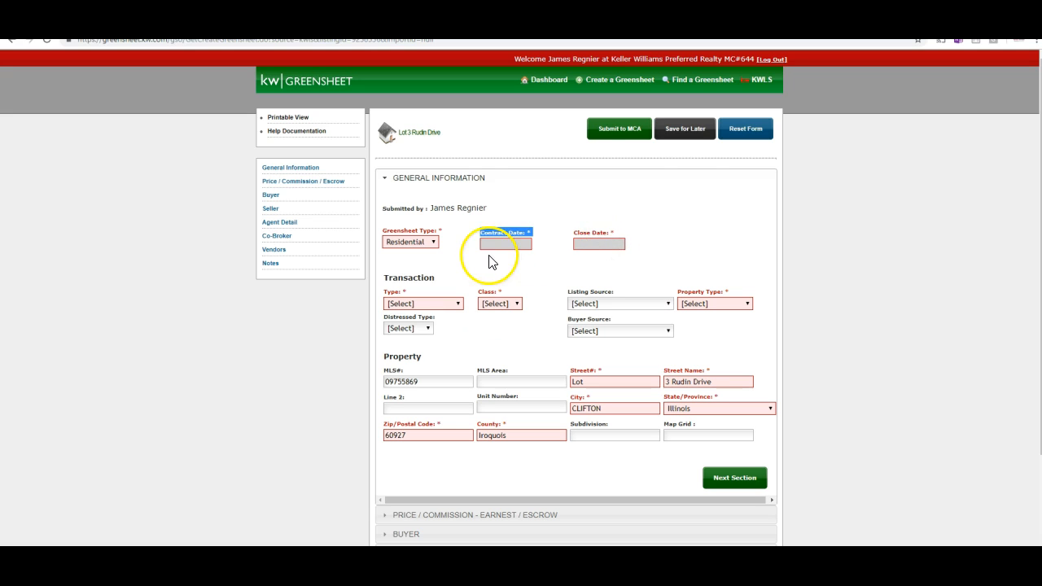
pyautogui.click(439, 303)
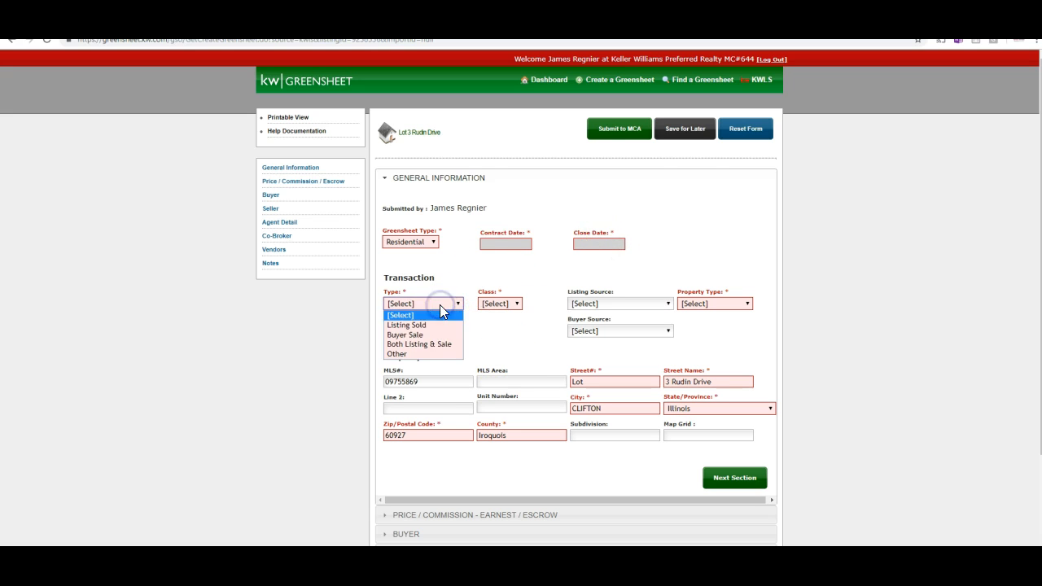
pyautogui.click(438, 305)
pyautogui.click(474, 328)
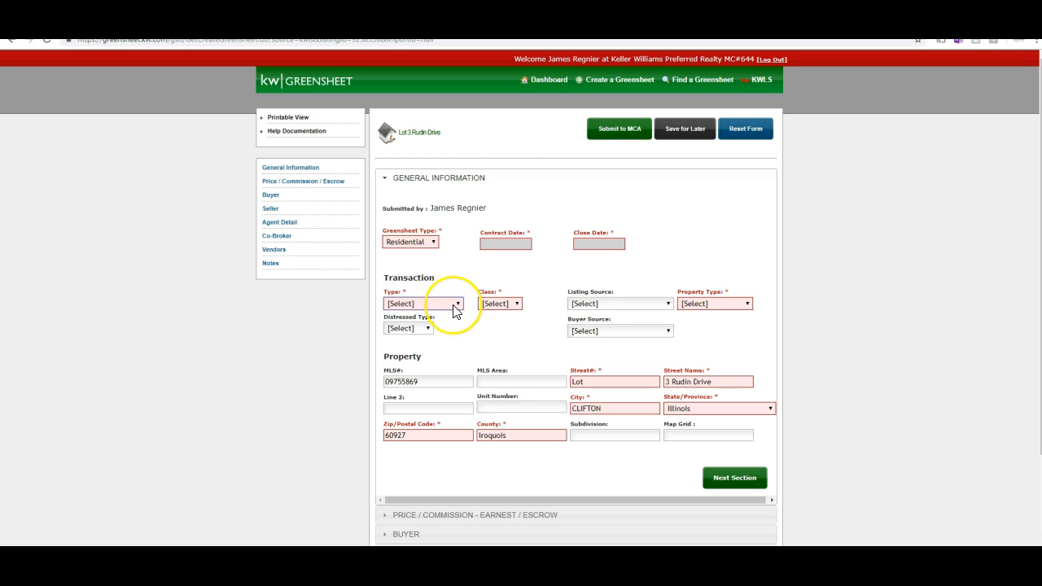
# Set Contract Date to 11/19/2018 and Close Date to 12/31/2018 using the calendars.
pyautogui.moveTo(454, 311)
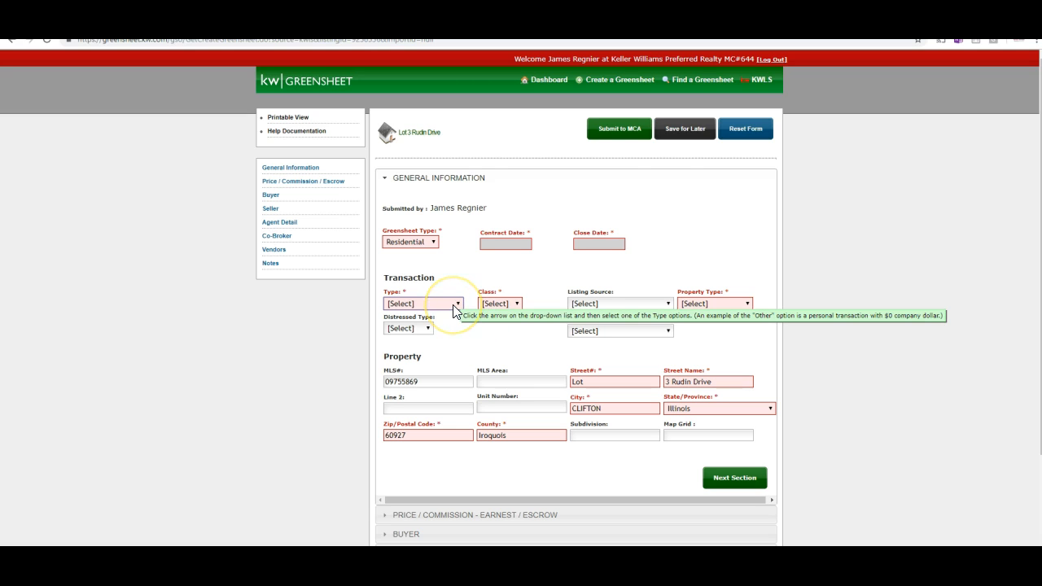
pyautogui.click(518, 244)
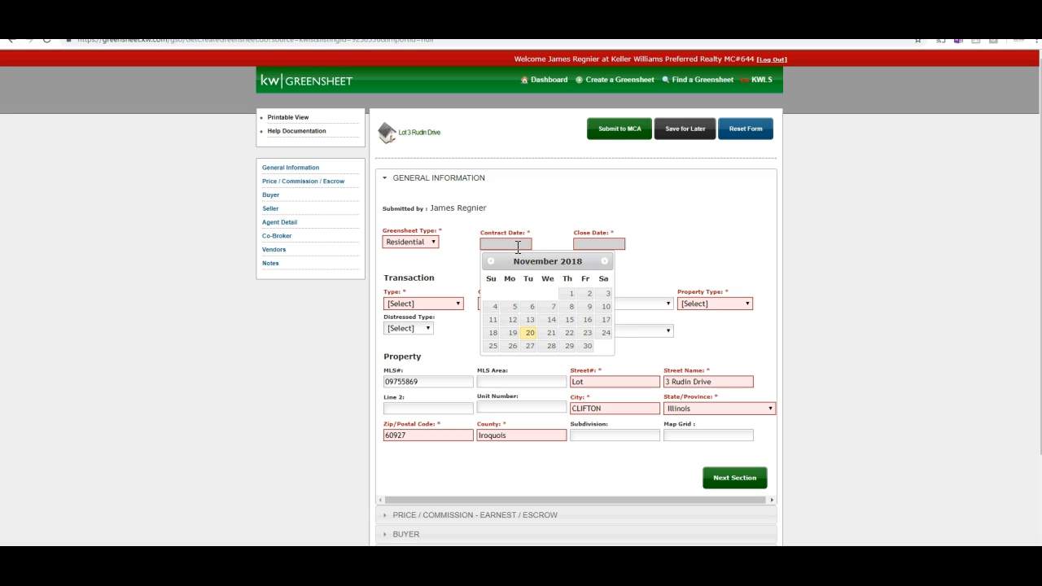
pyautogui.click(511, 335)
pyautogui.click(511, 335)
pyautogui.click(612, 243)
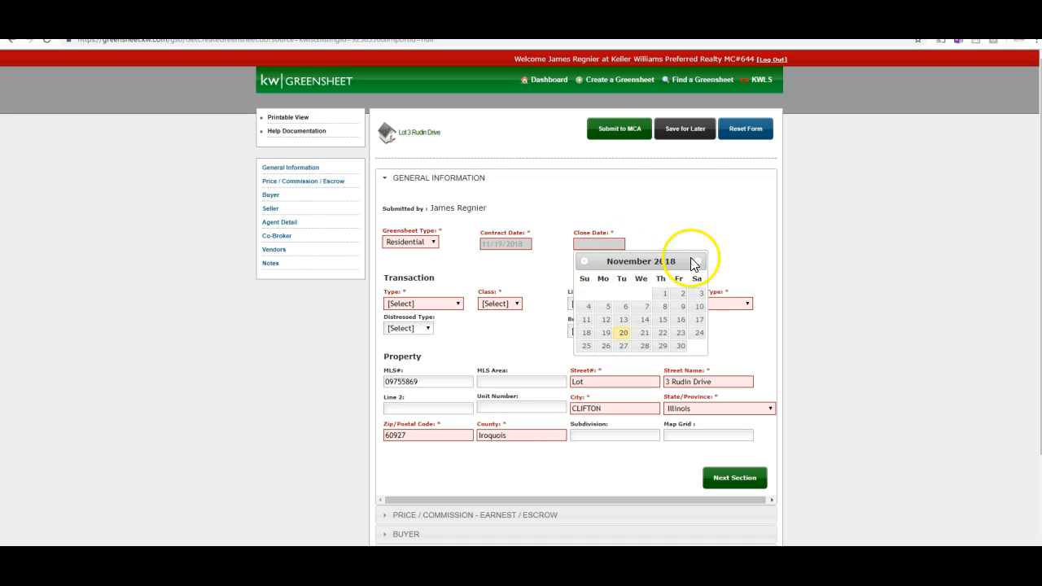
pyautogui.click(697, 260)
pyautogui.click(606, 359)
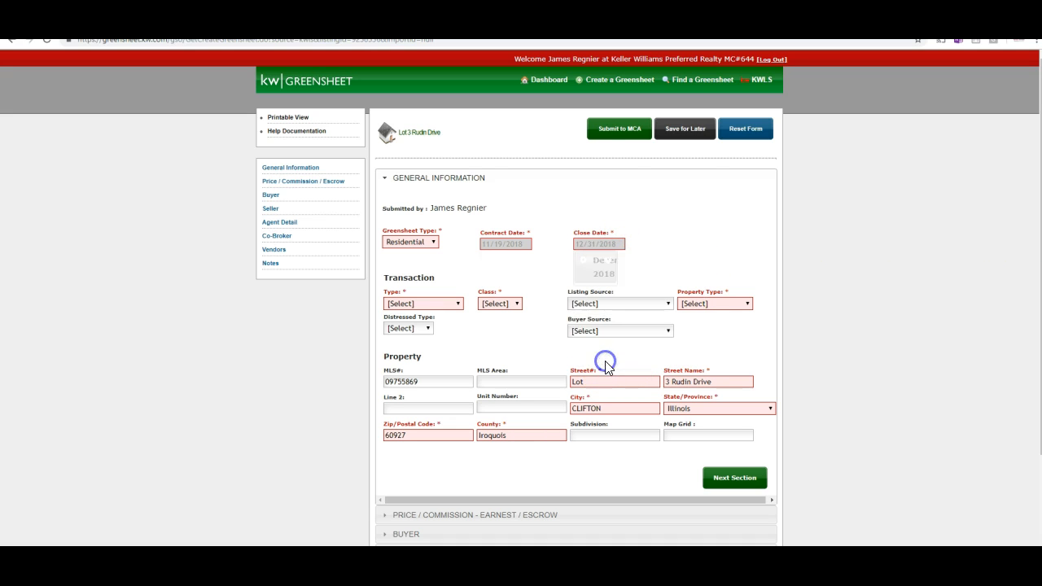
pyautogui.click(435, 303)
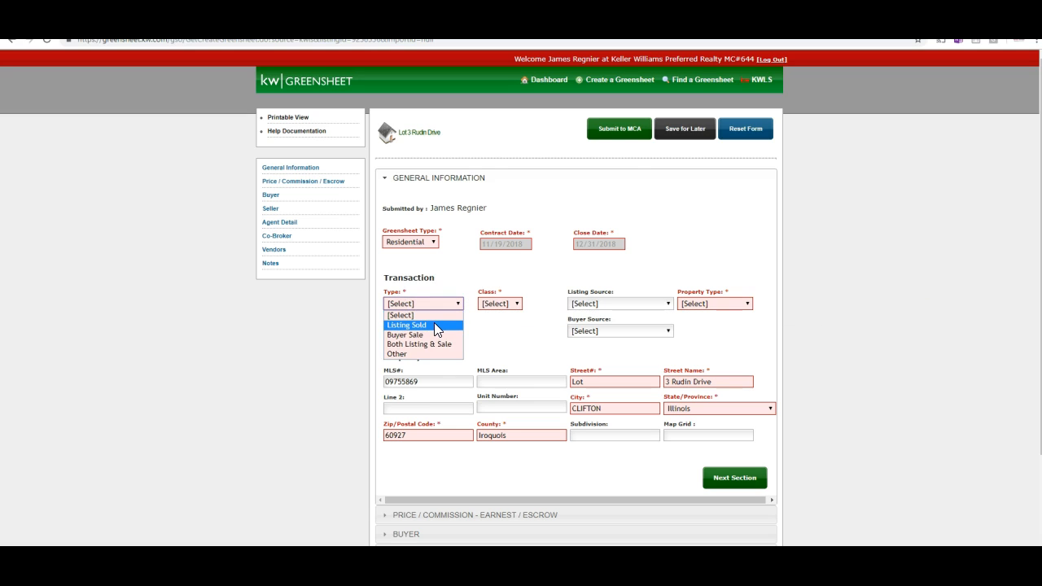
# Choose Type Listing Sold, Class Property and Property Type (R) Resale.
pyautogui.click(437, 326)
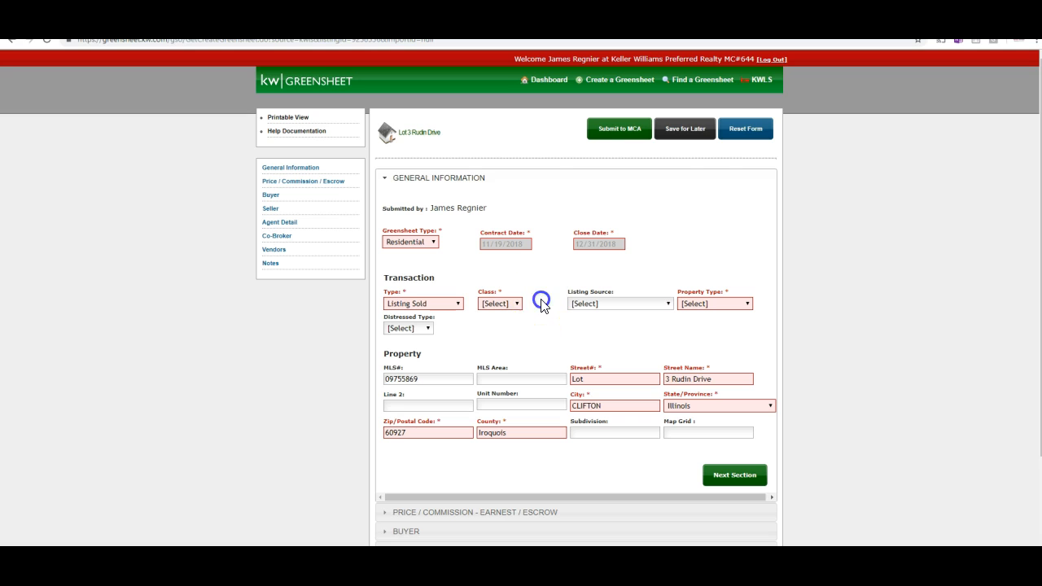
pyautogui.click(507, 308)
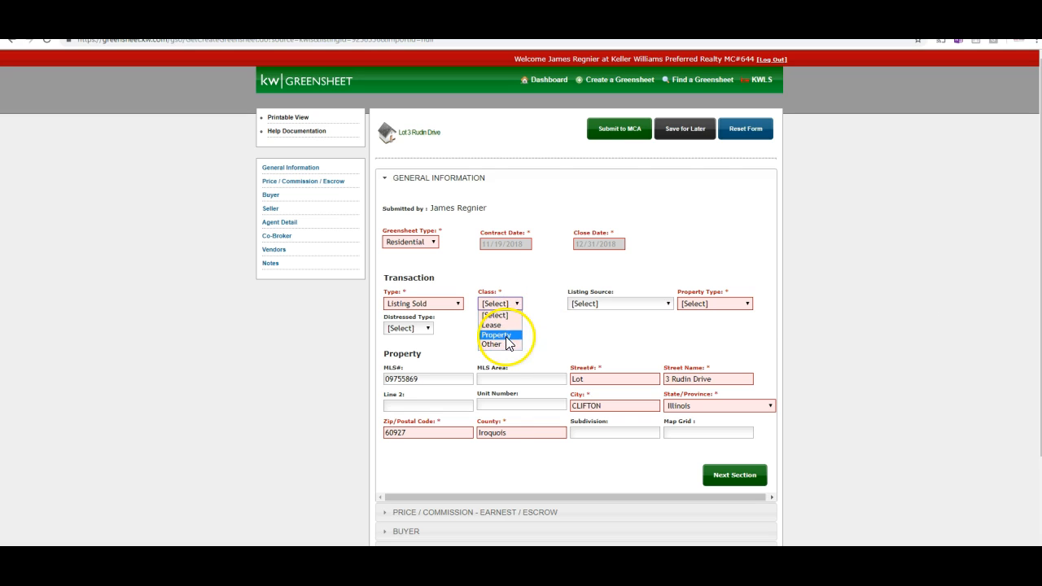
pyautogui.click(506, 336)
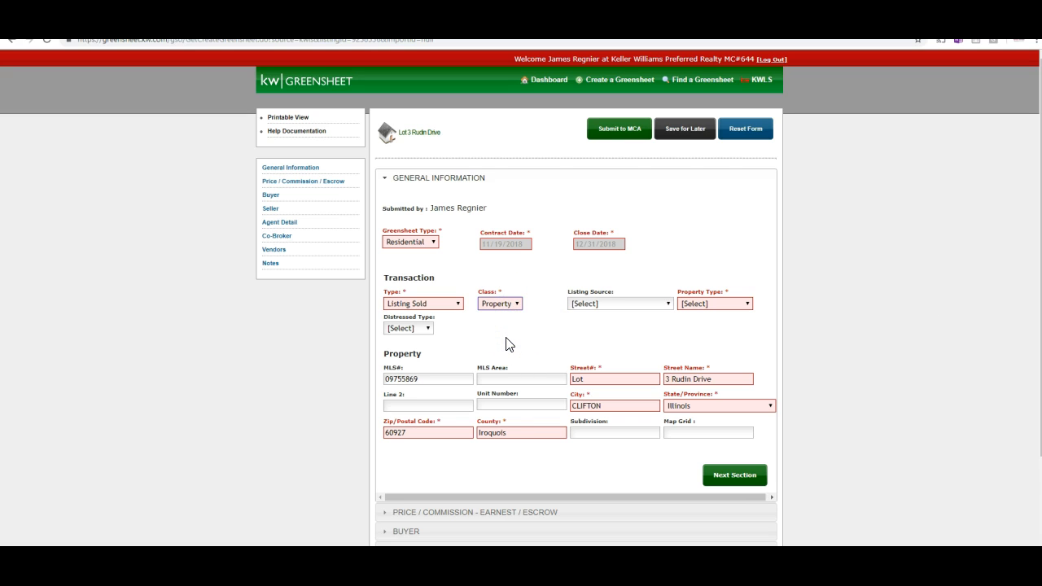
pyautogui.click(505, 303)
pyautogui.click(506, 308)
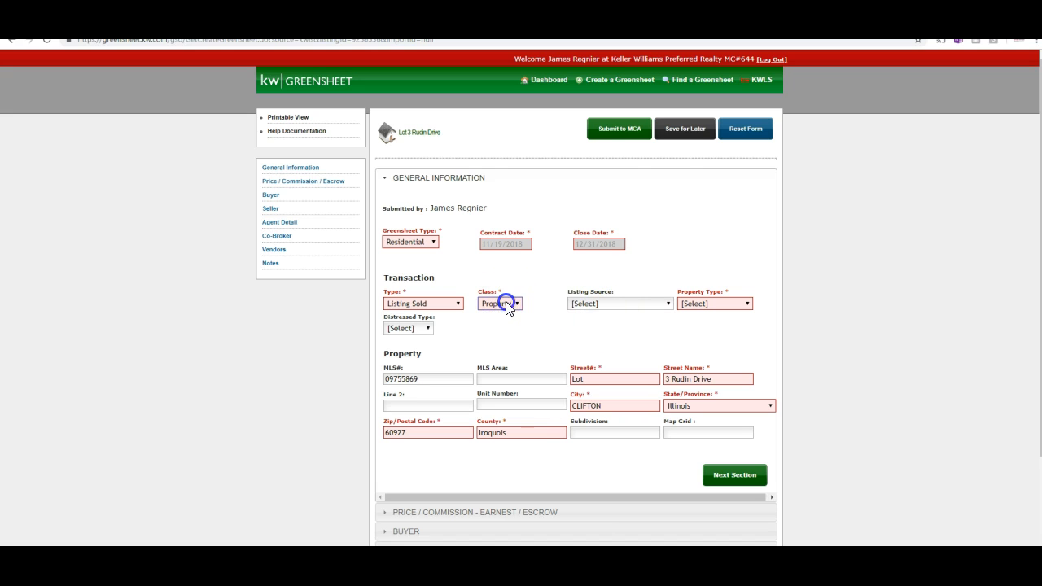
pyautogui.click(699, 305)
pyautogui.click(701, 326)
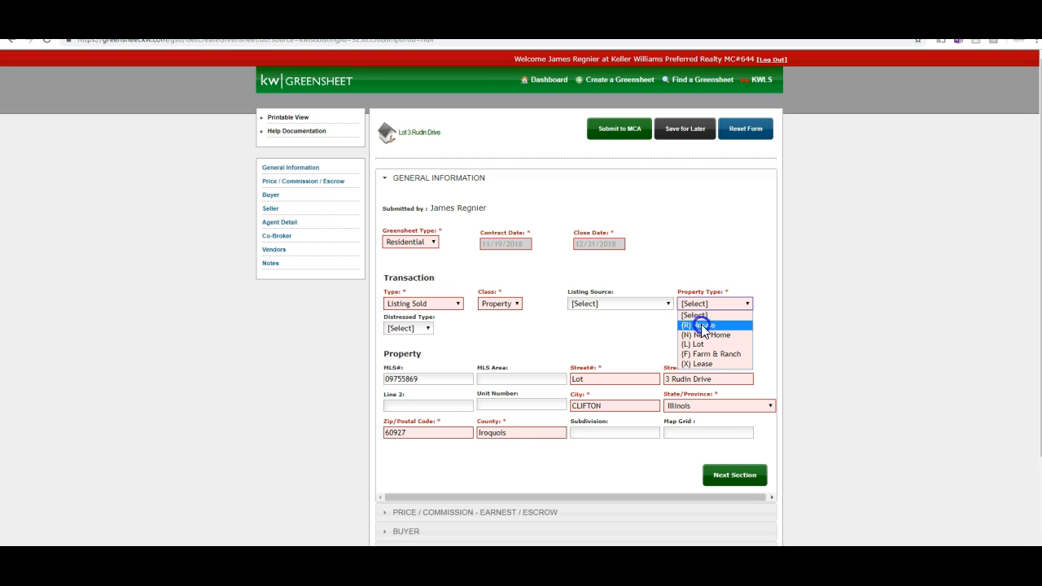
pyautogui.click(702, 326)
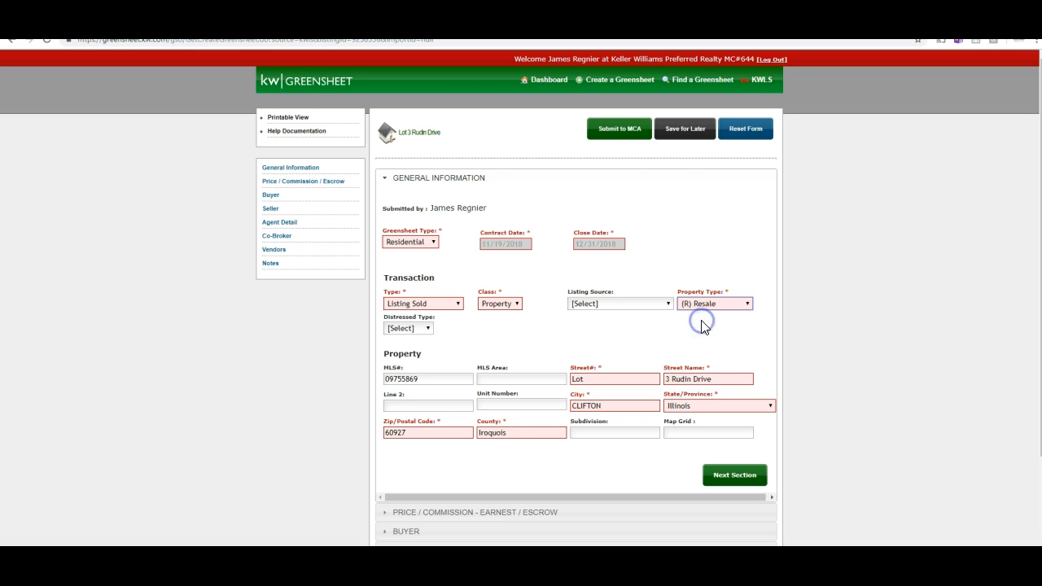
pyautogui.scroll(-2, 448, 349)
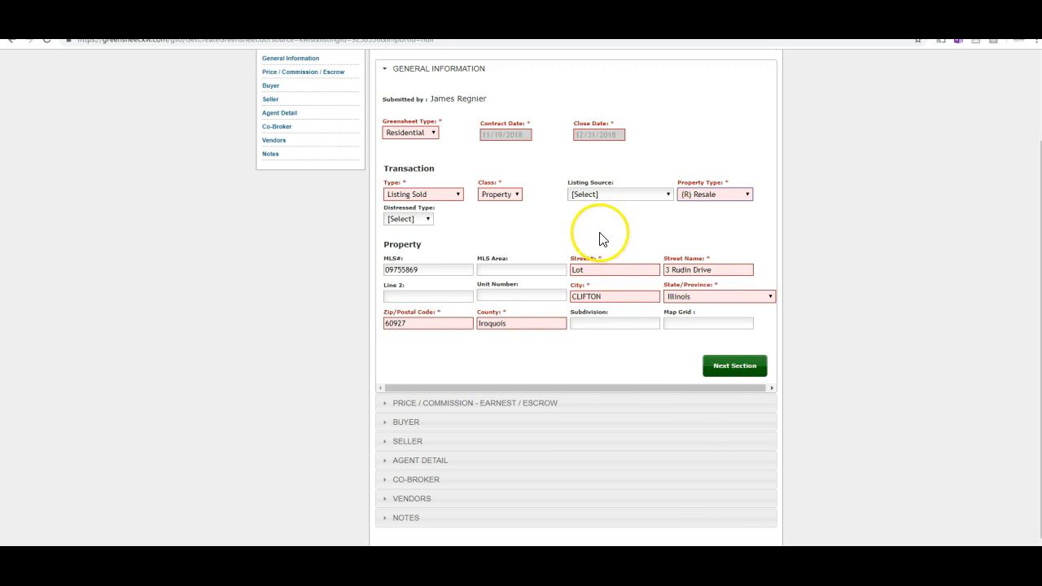
# Enter a sale price of 100000 in the Price / Commission section.
pyautogui.click(724, 366)
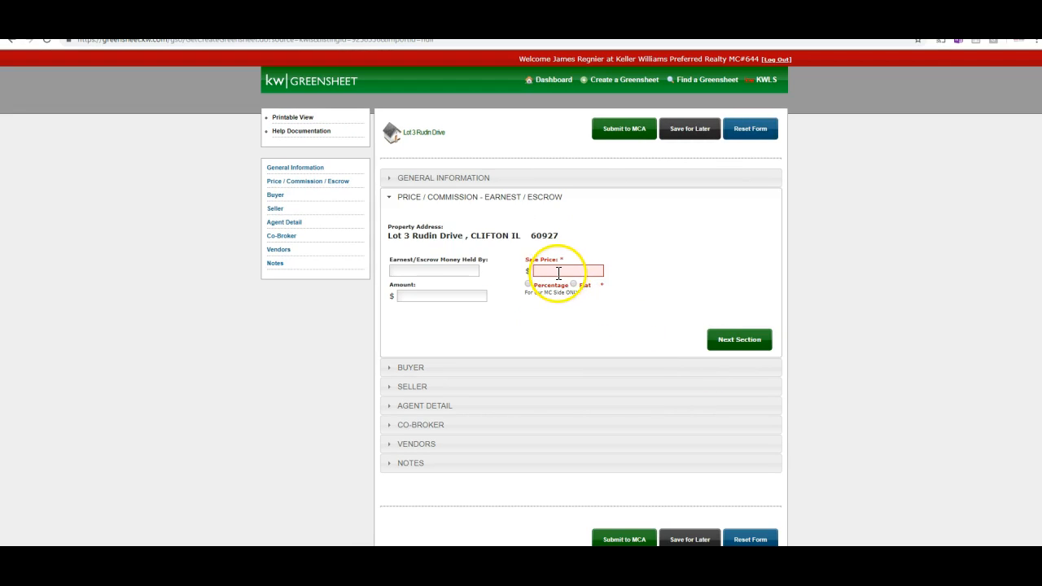
pyautogui.click(613, 244)
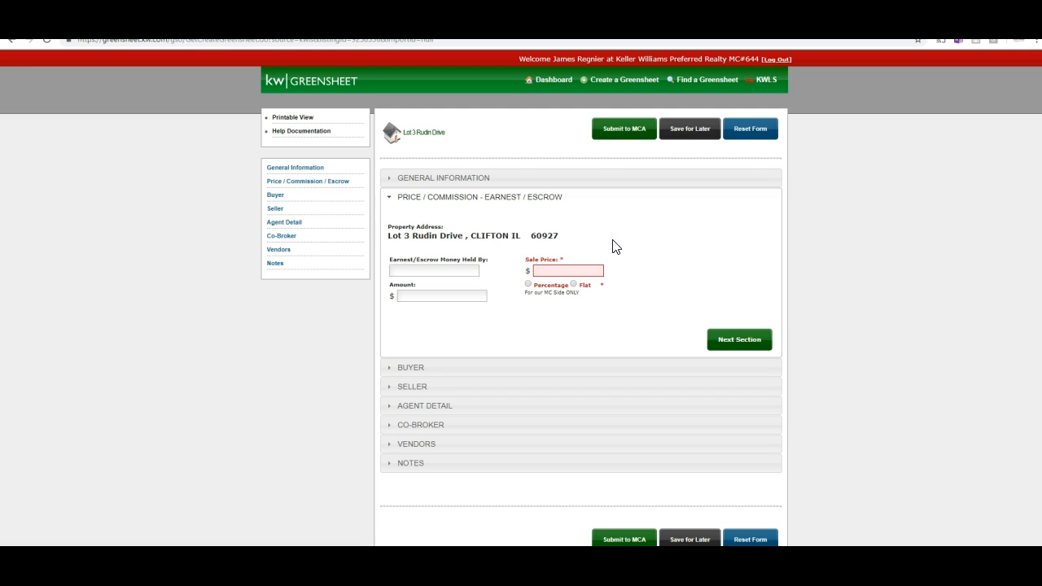
pyautogui.click(549, 270)
pyautogui.click(570, 326)
# Make the listing commission a flat 2650.
pyautogui.click(533, 295)
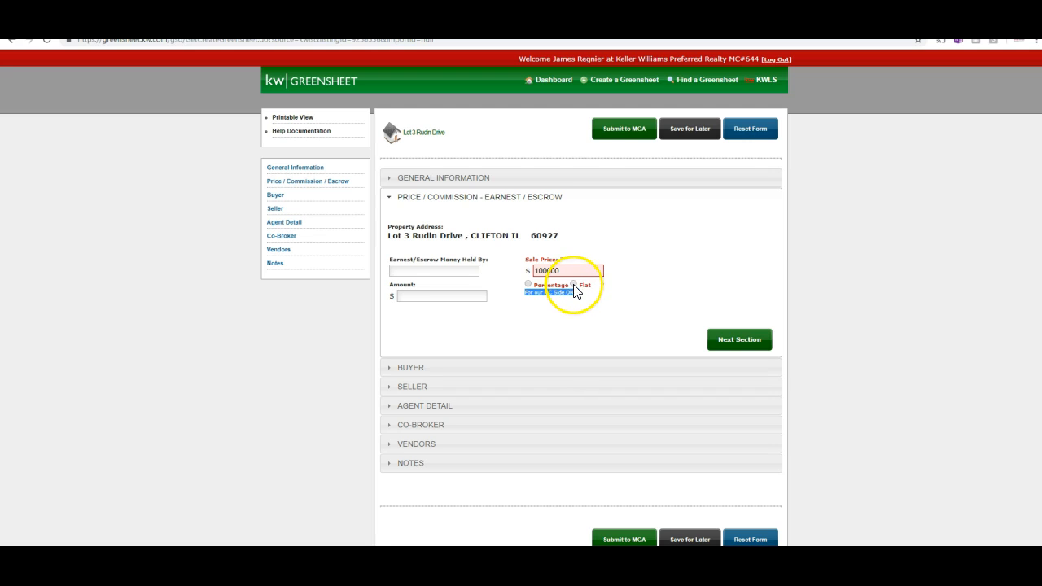
pyautogui.click(574, 285)
pyautogui.click(659, 271)
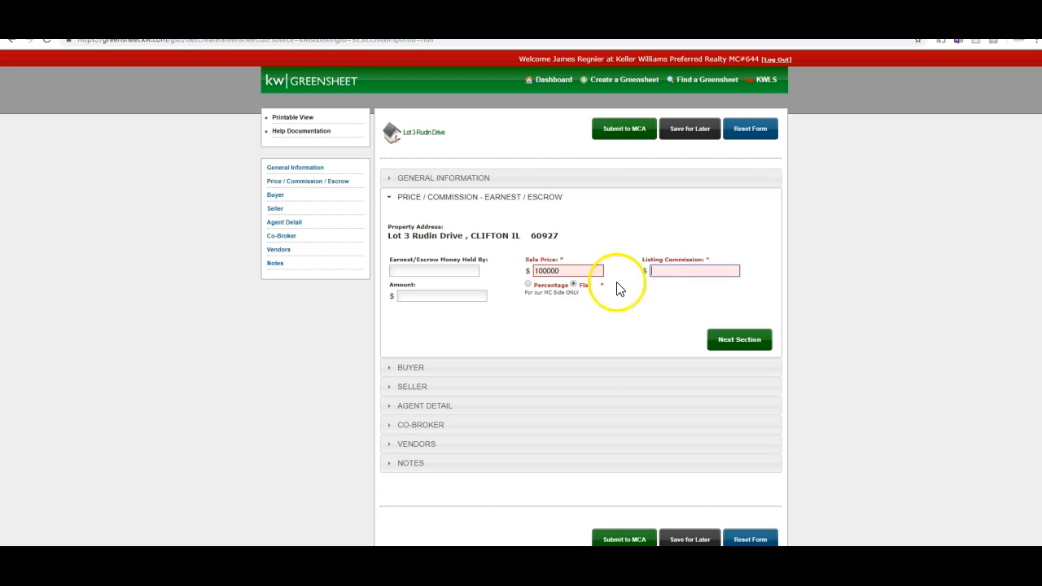
pyautogui.click(658, 272)
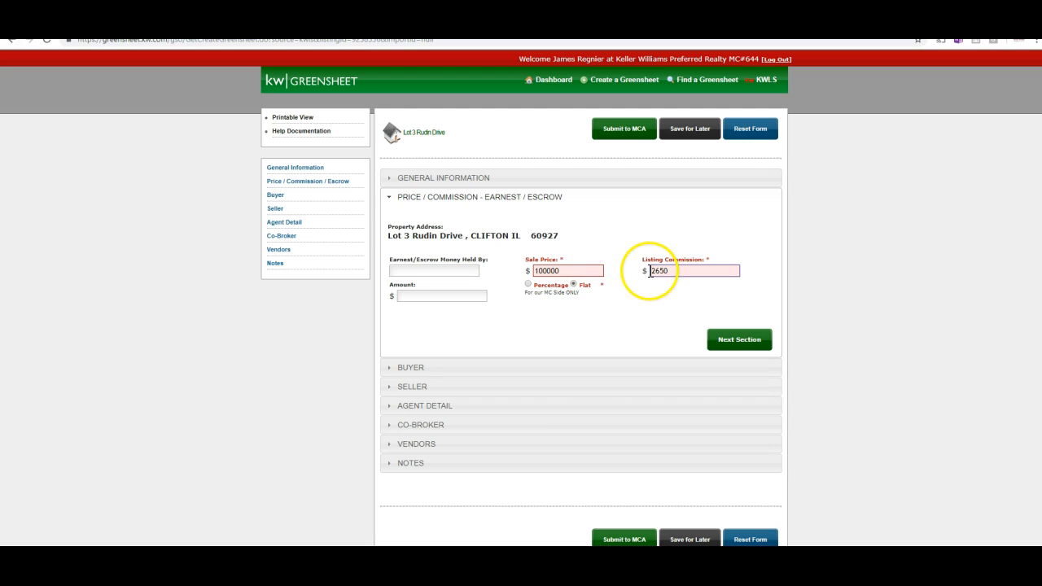
pyautogui.click(529, 285)
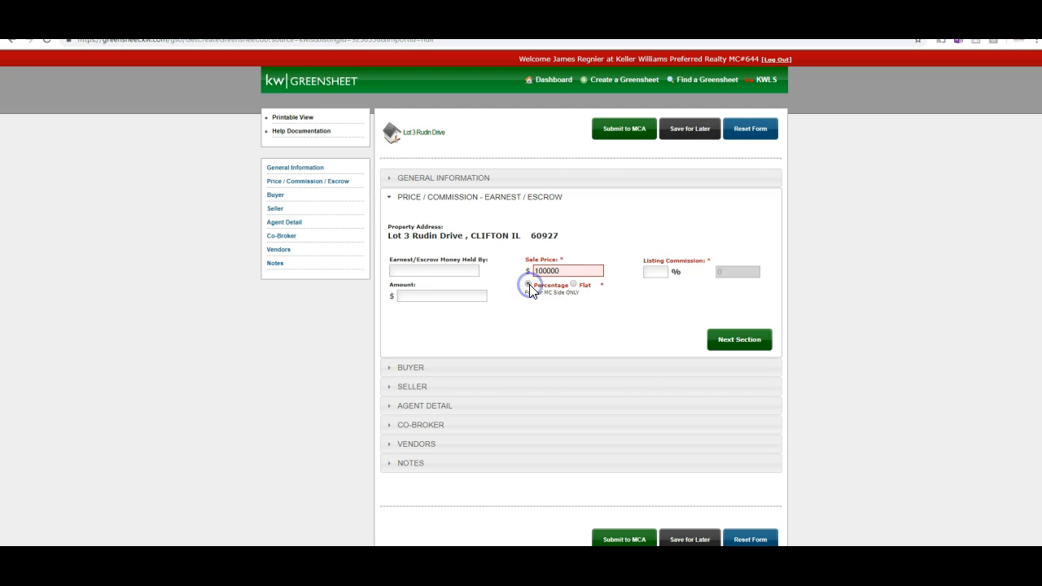
pyautogui.click(572, 285)
pyautogui.moveTo(663, 271); pyautogui.dragTo(616, 271)
# Record earnest money of 1000 held by KWPR.
pyautogui.click(424, 298)
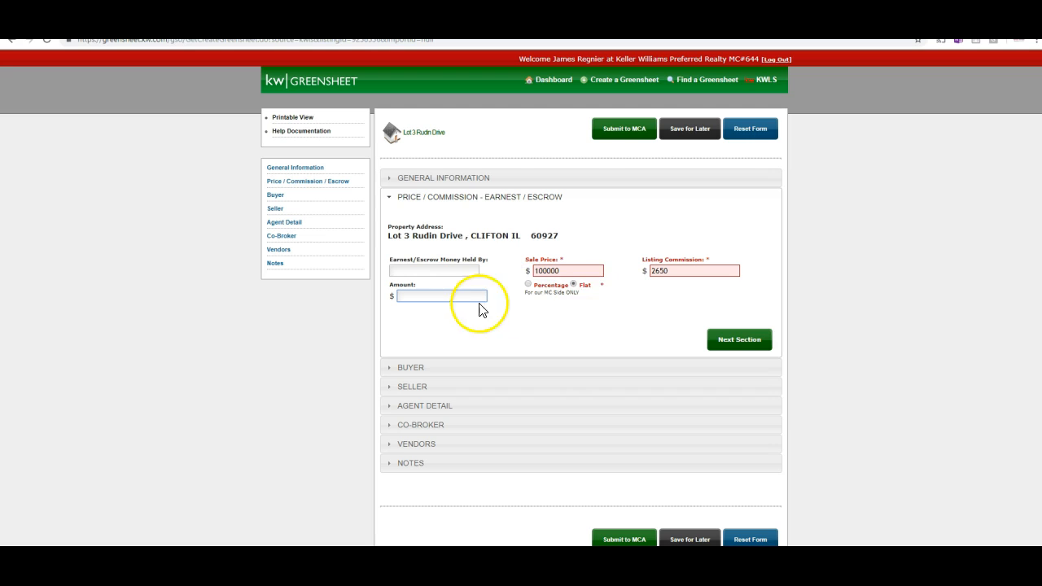
pyautogui.click(442, 272)
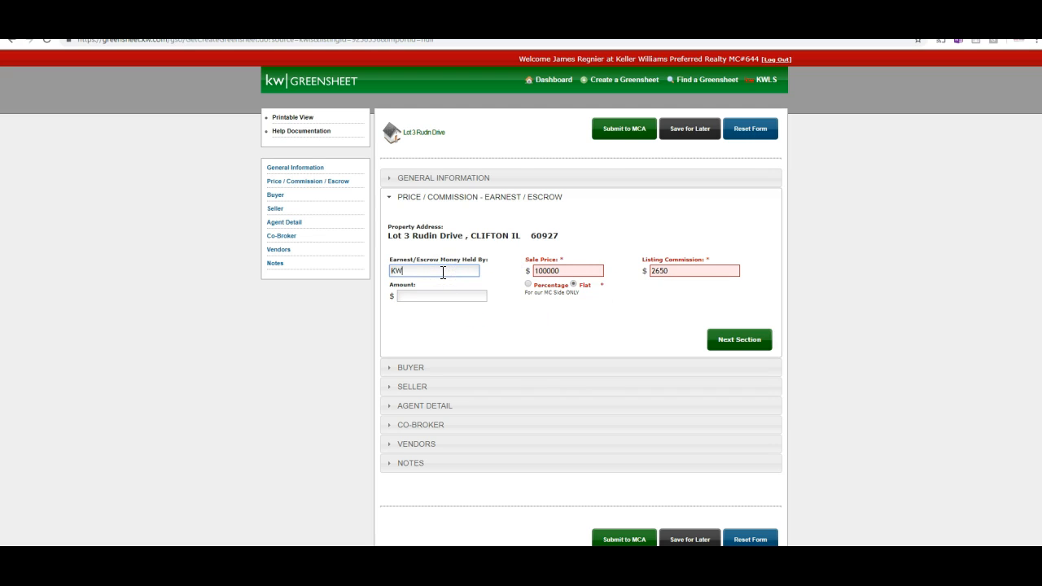
pyautogui.click(432, 293)
pyautogui.write('1000')
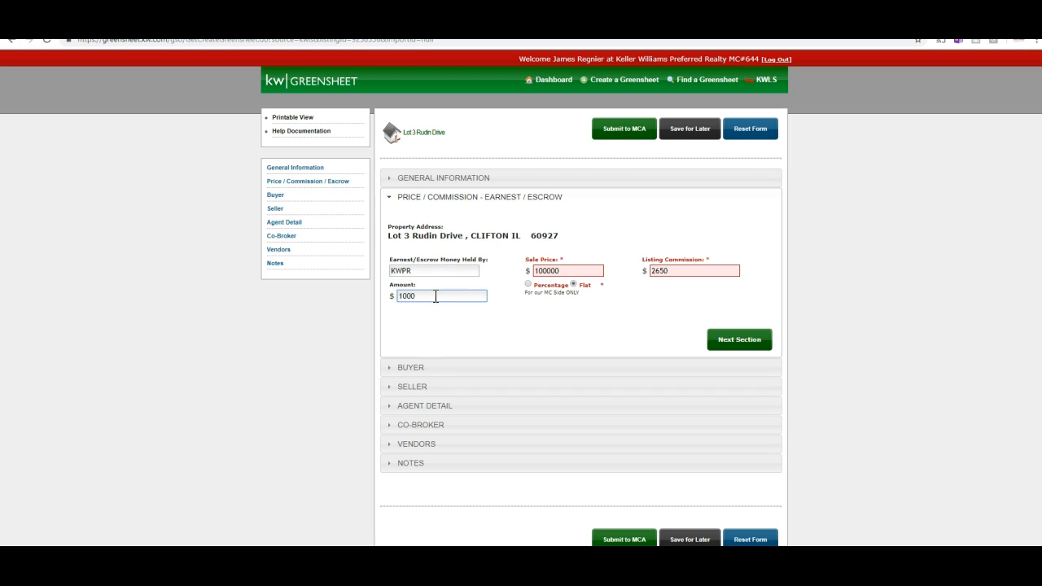
pyautogui.click(663, 334)
pyautogui.click(746, 345)
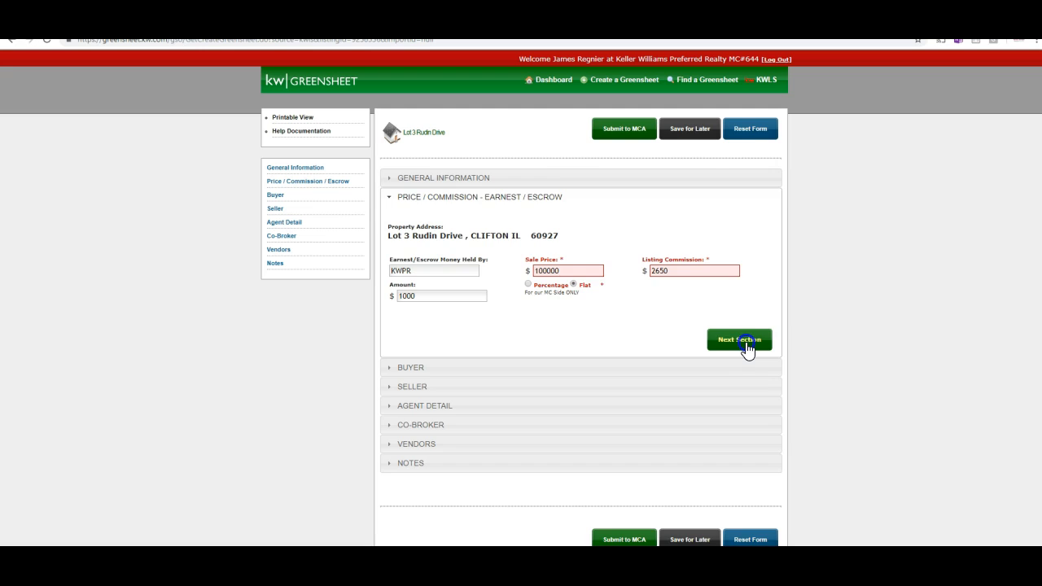
# Skip past the Buyer and Seller sections to Agent Detail.
pyautogui.click(522, 258)
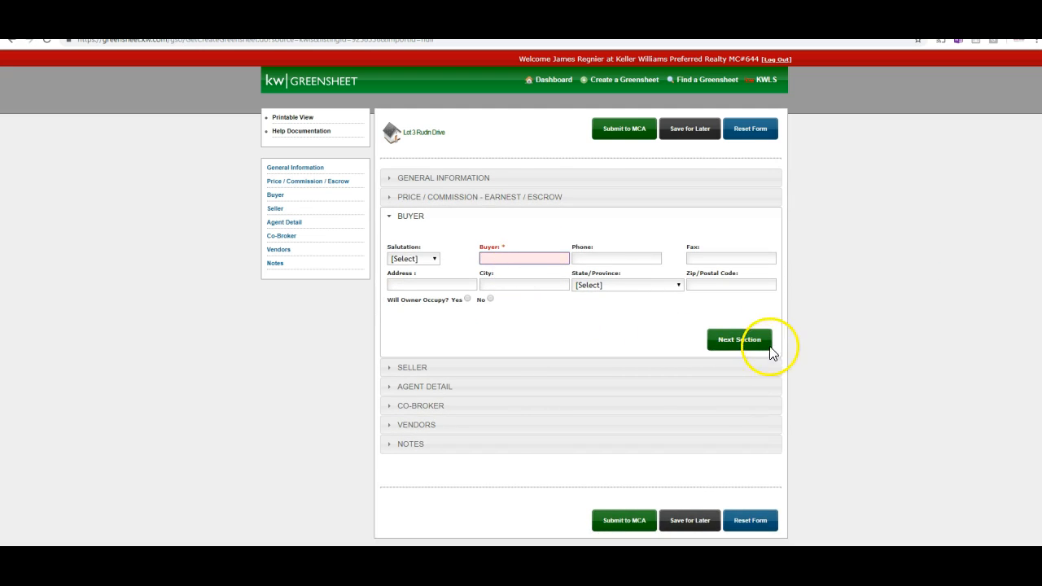
pyautogui.click(741, 340)
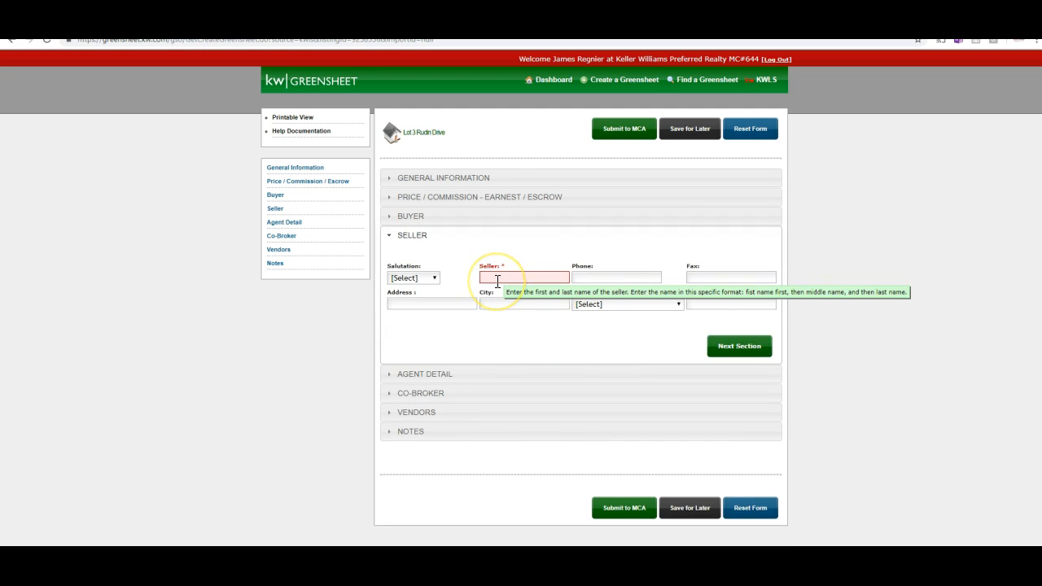
pyautogui.click(724, 352)
pyautogui.scroll(-2, 602, 348)
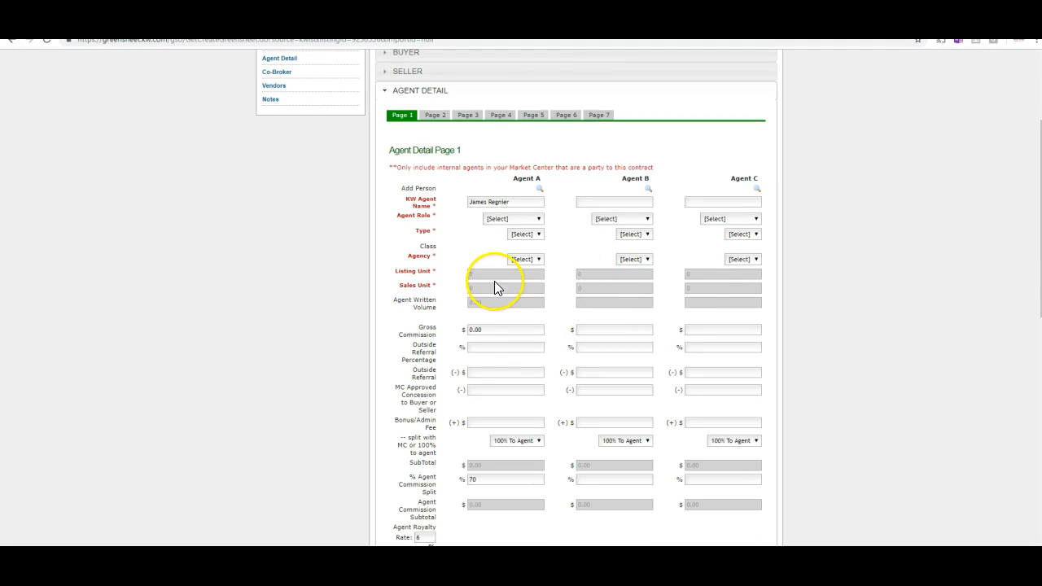
# Make Agent A an Individual Agent with Type Listing and Agency Seller.
pyautogui.click(530, 220)
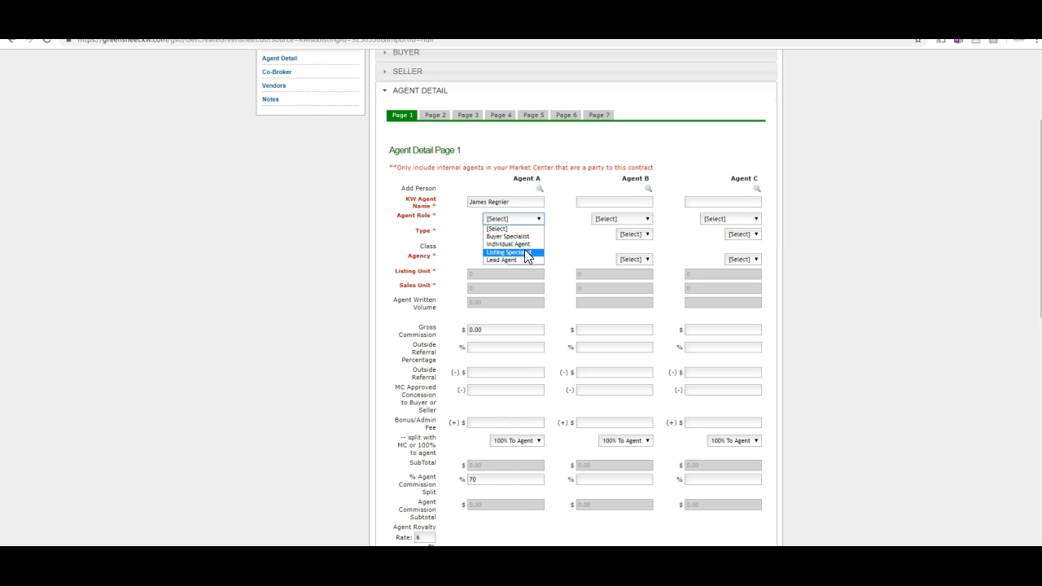
pyautogui.click(524, 245)
pyautogui.click(529, 235)
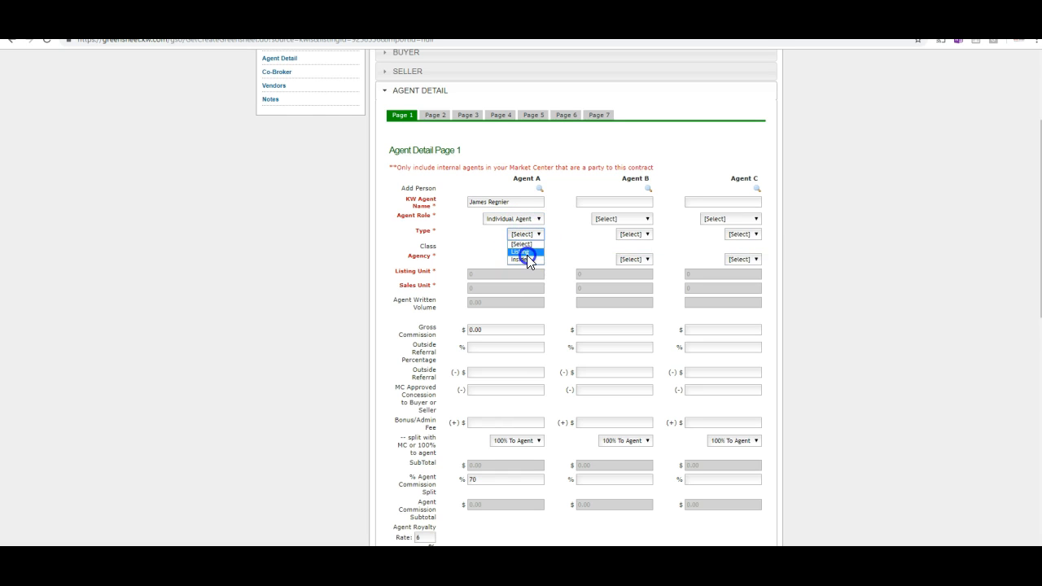
pyautogui.click(525, 252)
pyautogui.click(524, 260)
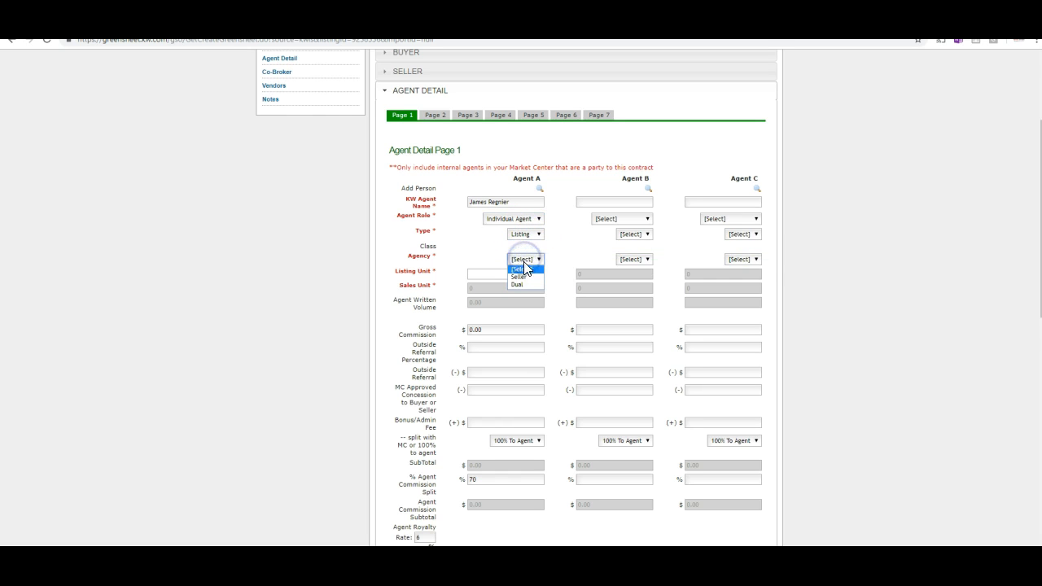
pyautogui.click(521, 277)
pyautogui.click(487, 273)
pyautogui.moveTo(516, 284)
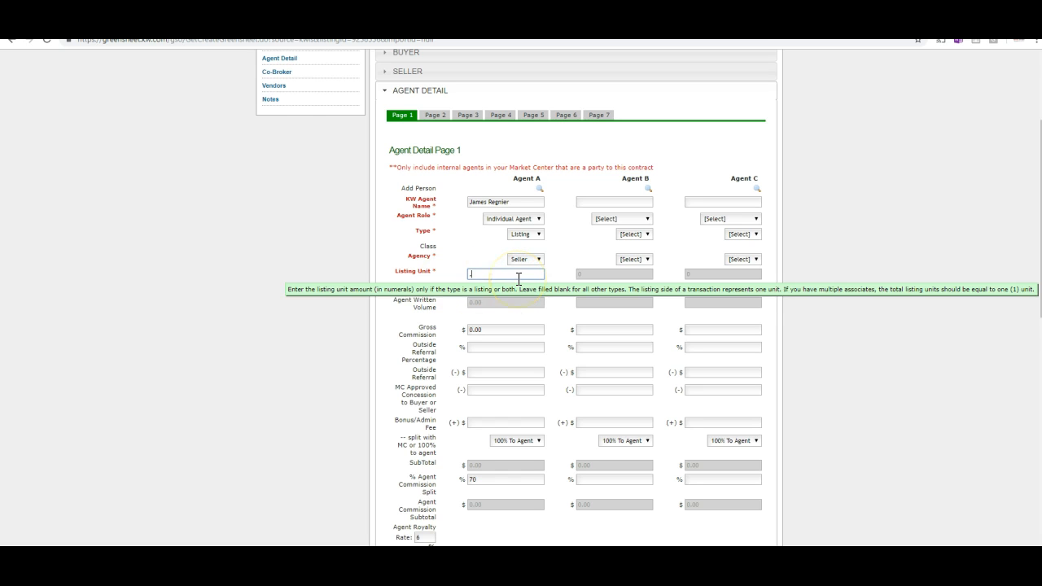
# Look up the second associate by last name and add them as Agent B.
pyautogui.click(647, 189)
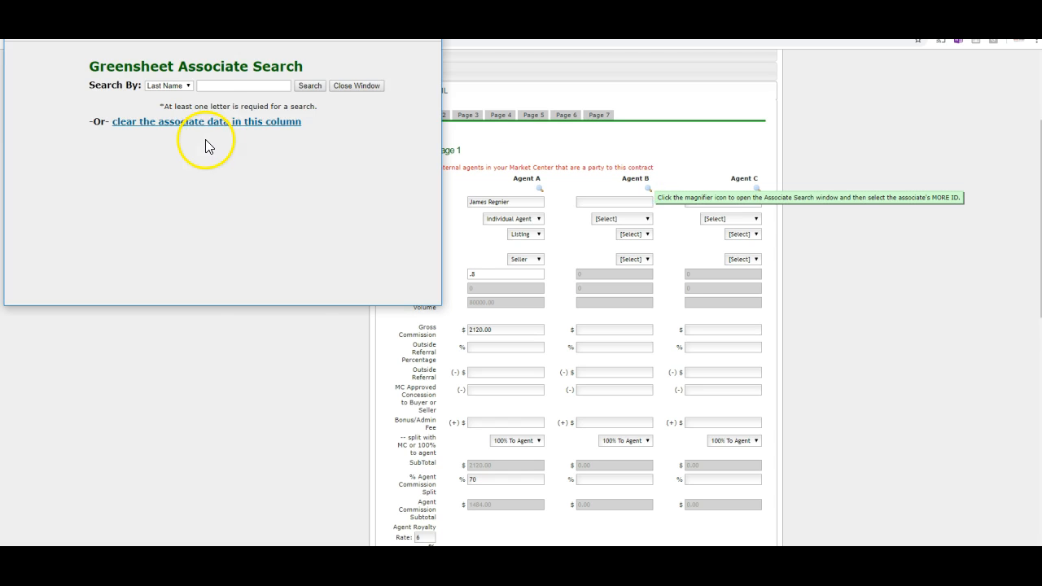
pyautogui.click(236, 86)
pyautogui.write('z')
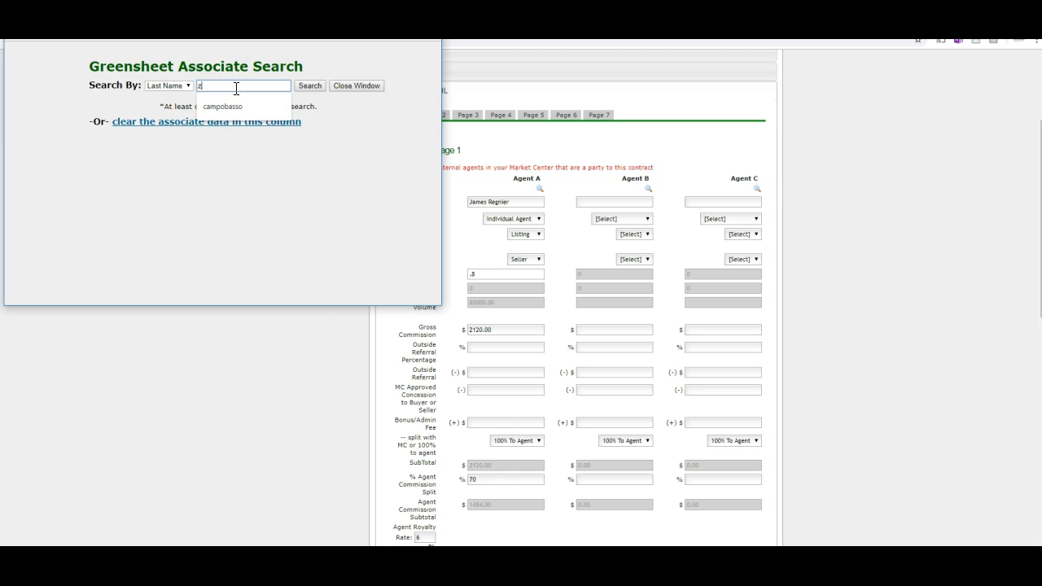
pyautogui.write('iemba')
pyautogui.press('Return')
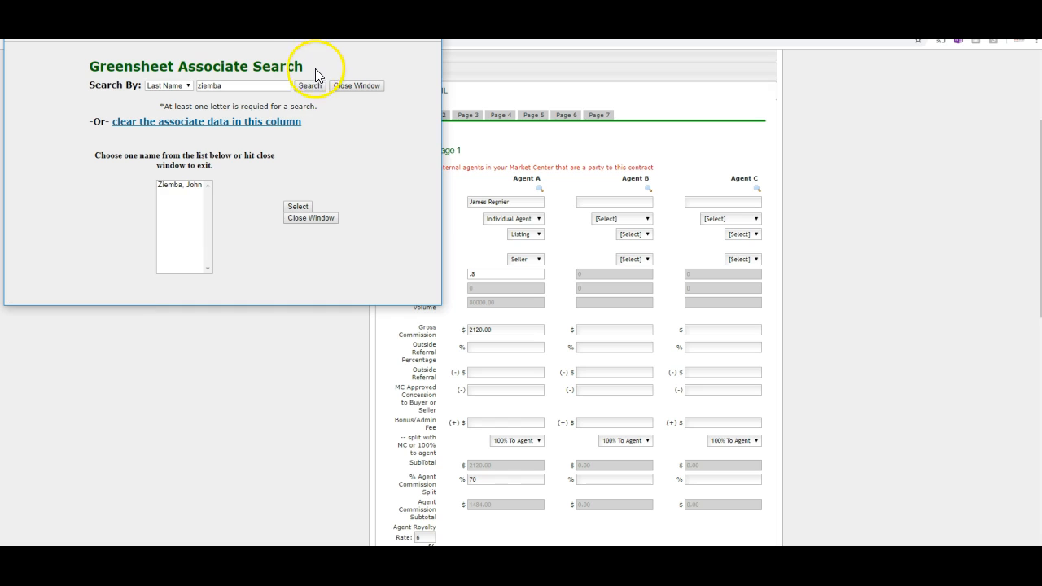
pyautogui.click(186, 186)
pyautogui.click(298, 208)
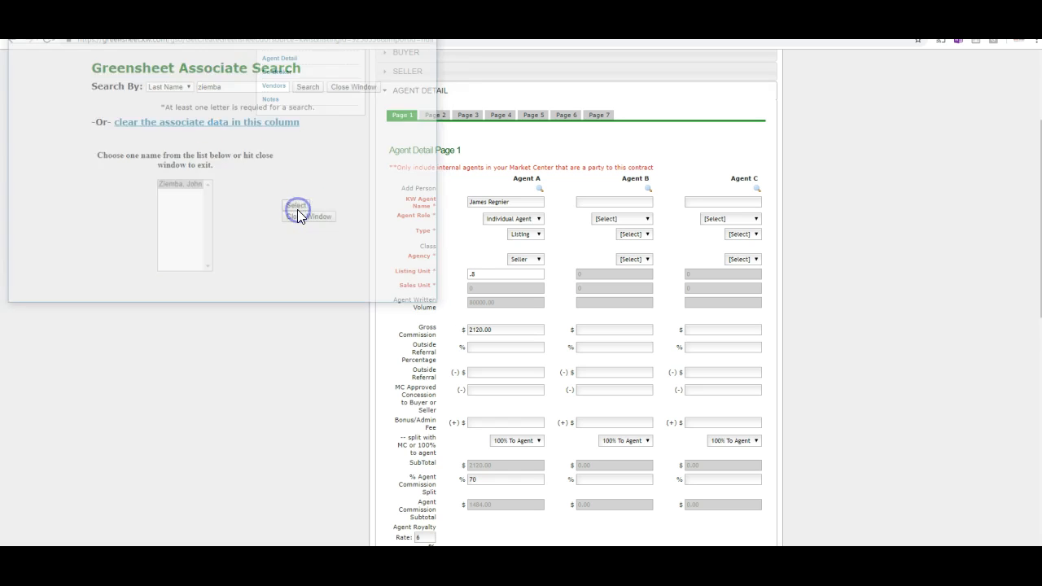
# Make Agent B an Individual Agent with Type Listing and Agency Seller.
pyautogui.click(618, 219)
pyautogui.click(620, 245)
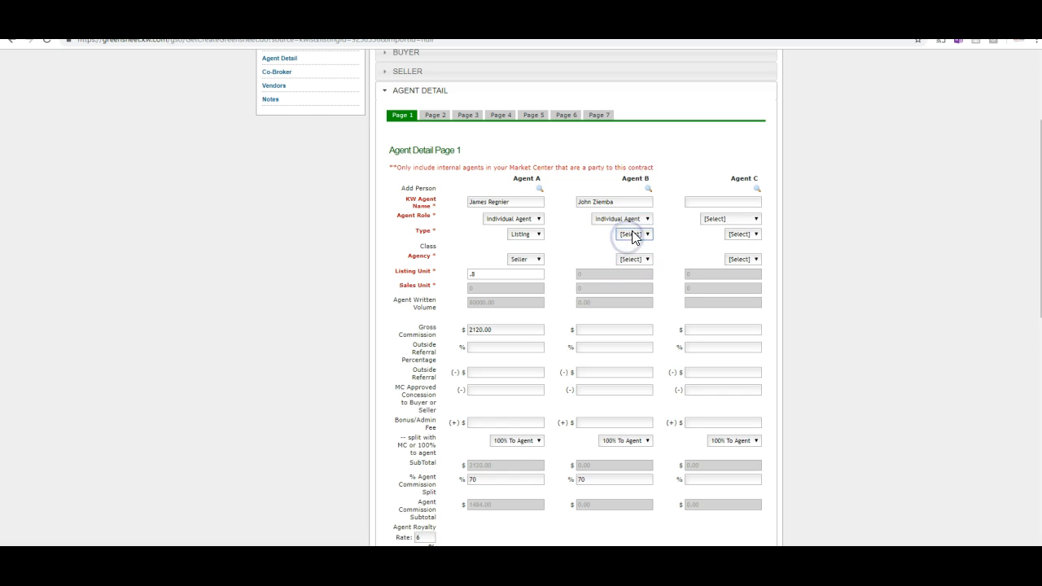
pyautogui.click(632, 259)
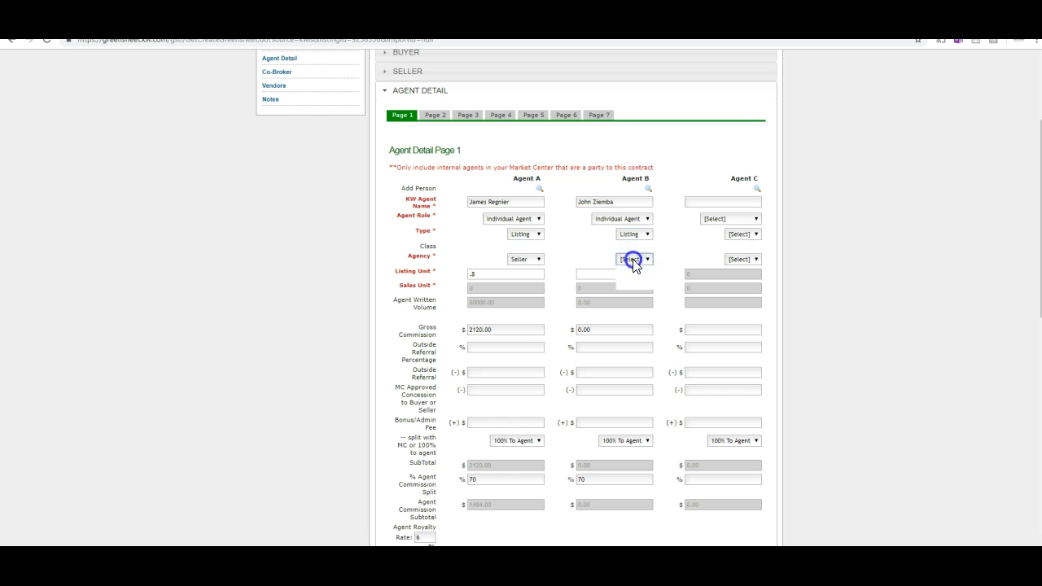
pyautogui.click(622, 275)
# Set Agent A's Listing Unit to 1 and Agent B's to 0.
pyautogui.write('.2')
pyautogui.moveTo(621, 274); pyautogui.dragTo(460, 275)
pyautogui.click(467, 276)
pyautogui.write('.8')
pyautogui.moveTo(462, 275); pyautogui.dragTo(537, 273)
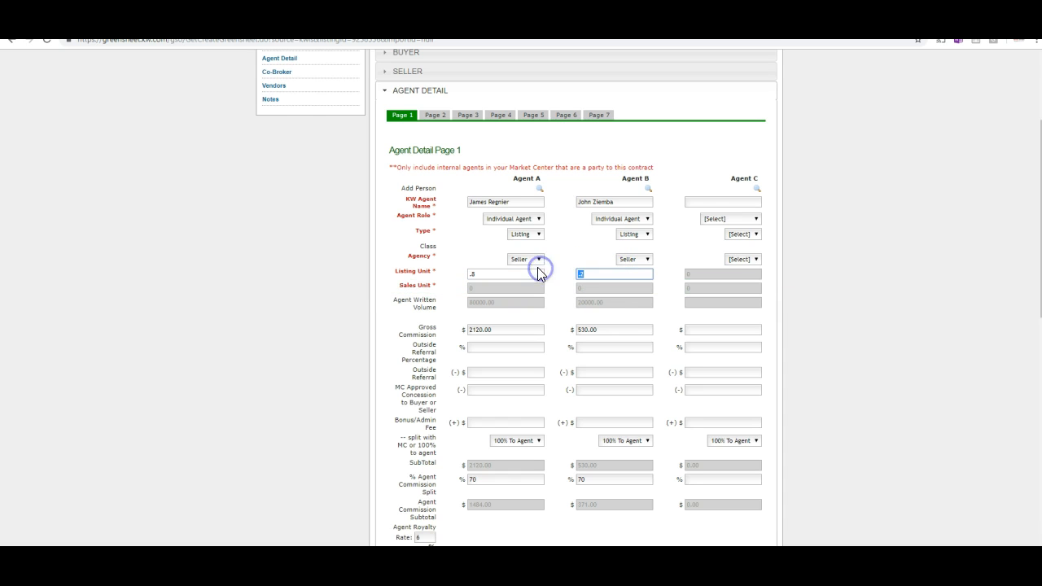
pyautogui.doubleClick(635, 201)
pyautogui.moveTo(578, 199); pyautogui.dragTo(614, 201)
pyautogui.click(614, 202)
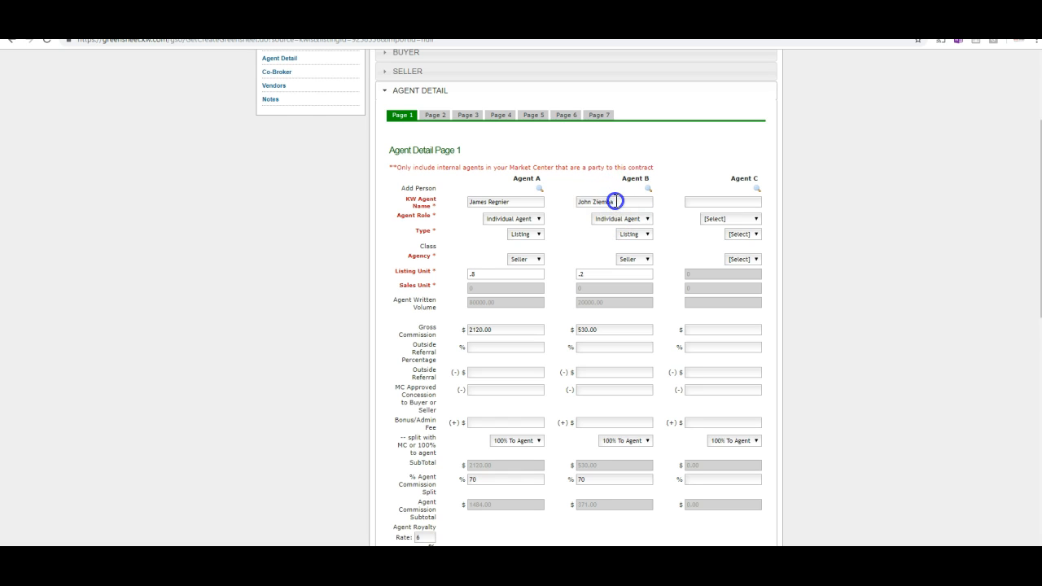
pyautogui.click(488, 274)
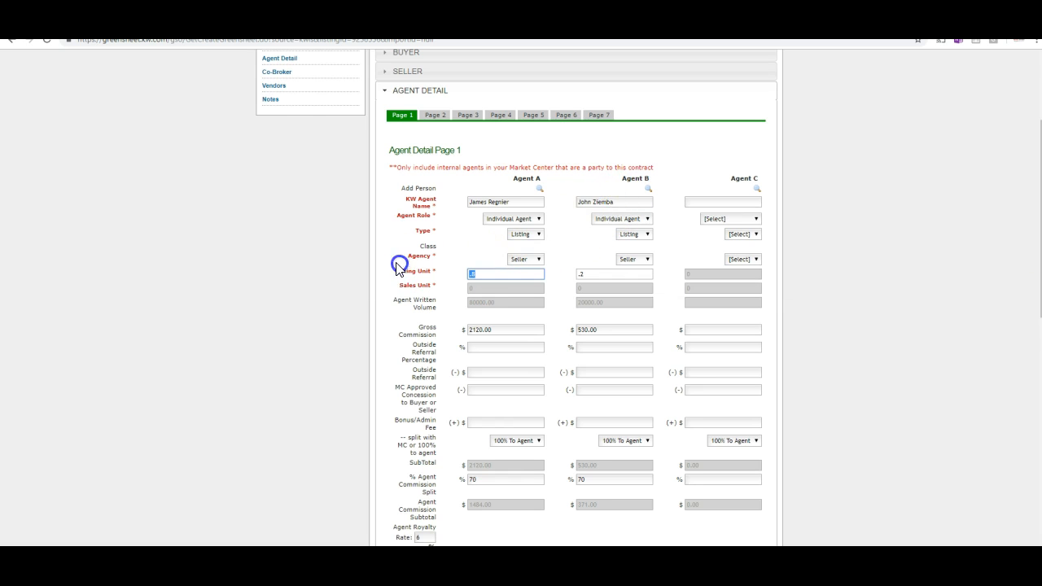
pyautogui.write('1')
pyautogui.click(578, 273)
pyautogui.write('1')
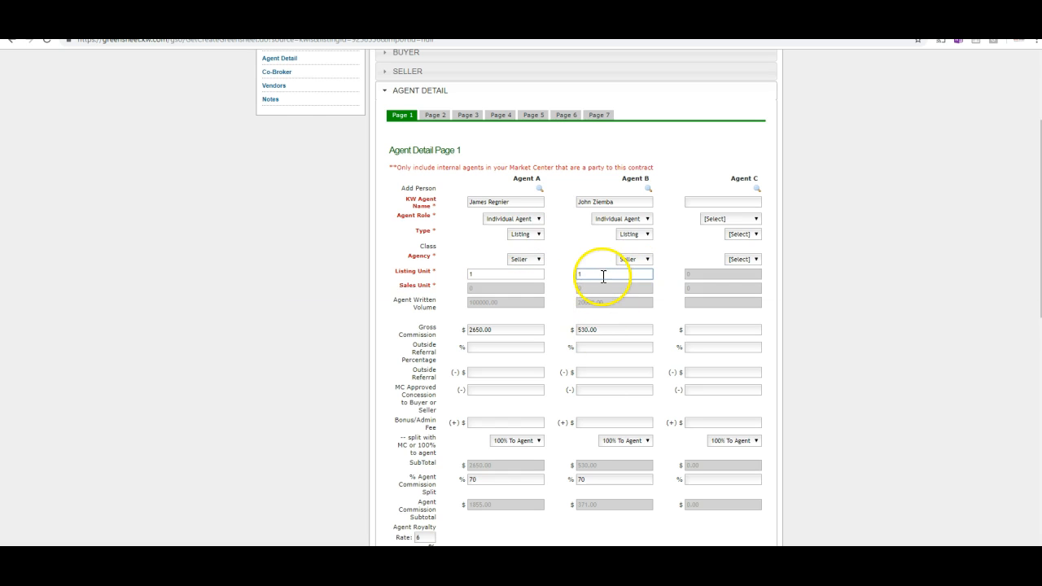
pyautogui.click(584, 275)
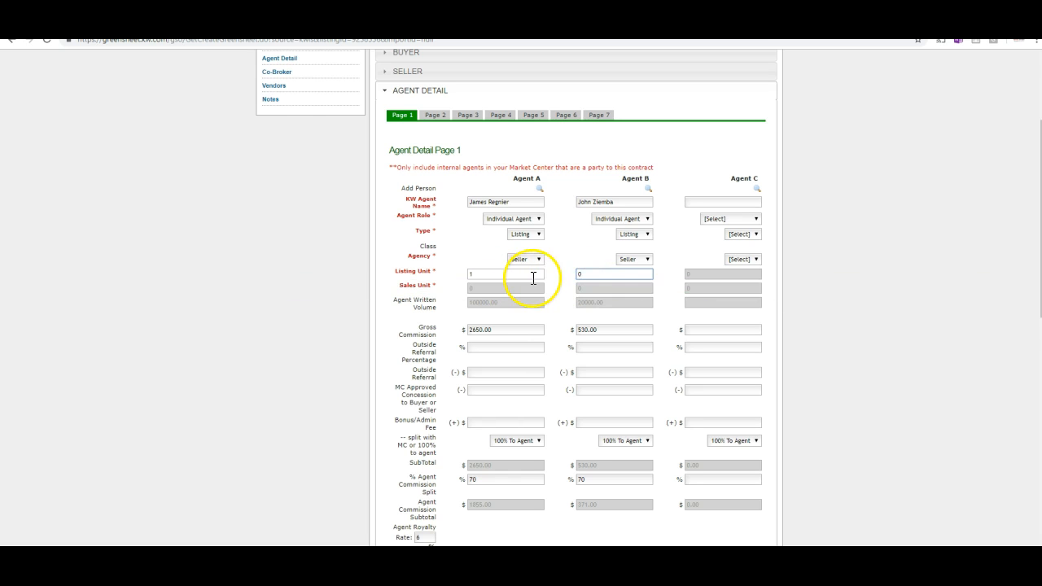
pyautogui.click(594, 345)
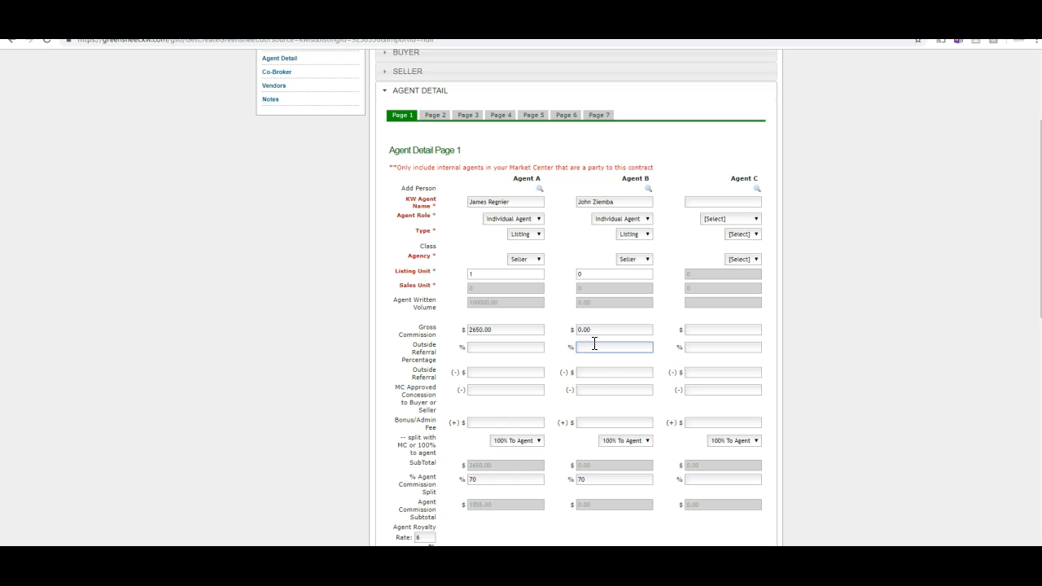
# Set Agent A's commission to split with the MC.
pyautogui.scroll(-3, 572, 372)
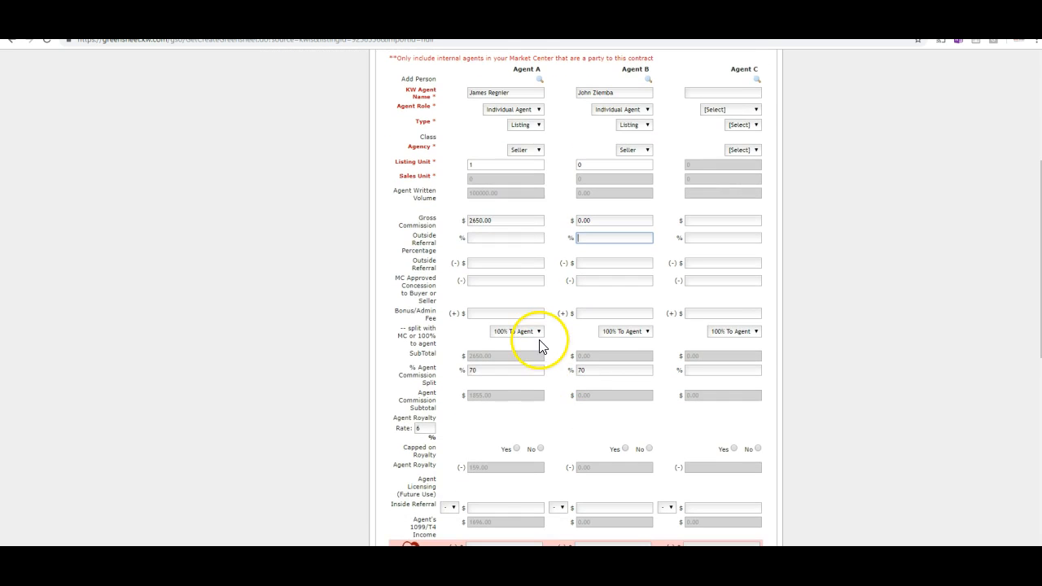
pyautogui.click(530, 336)
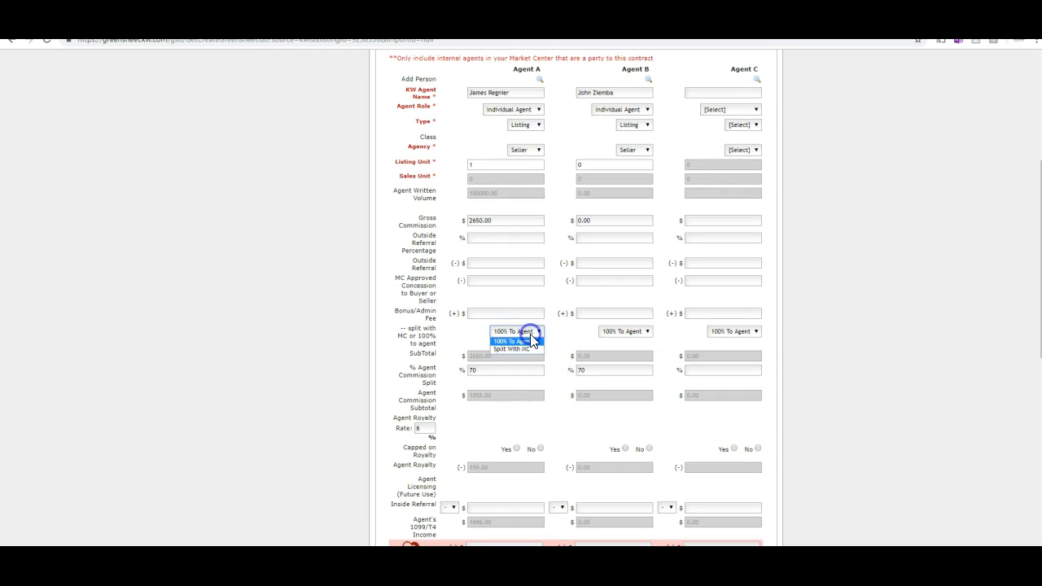
pyautogui.click(526, 356)
pyautogui.click(529, 331)
pyautogui.click(529, 349)
pyautogui.scroll(-2, 545, 360)
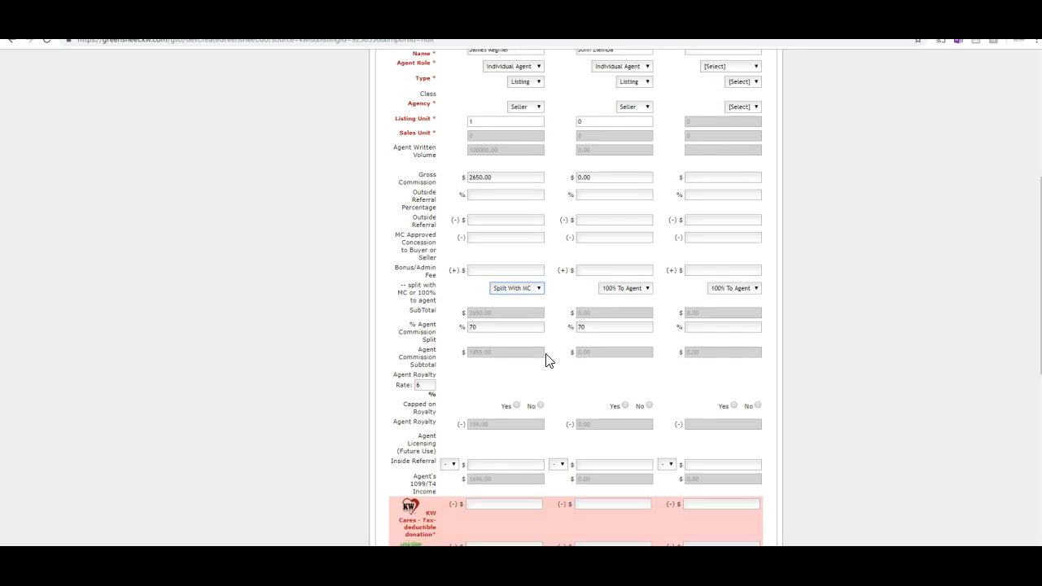
pyautogui.click(531, 300)
pyautogui.moveTo(521, 305)
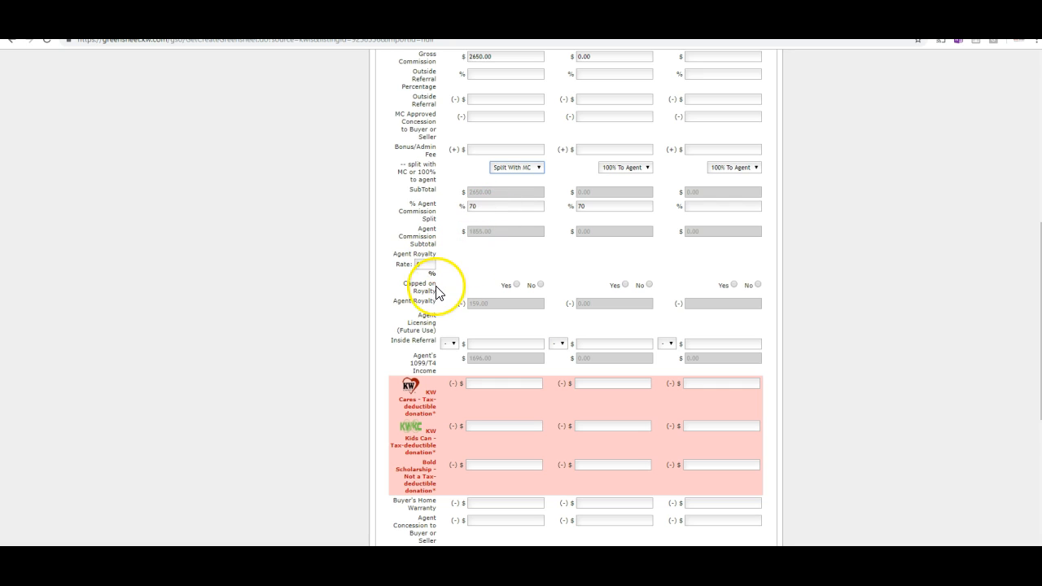
pyautogui.scroll(-1, 437, 298)
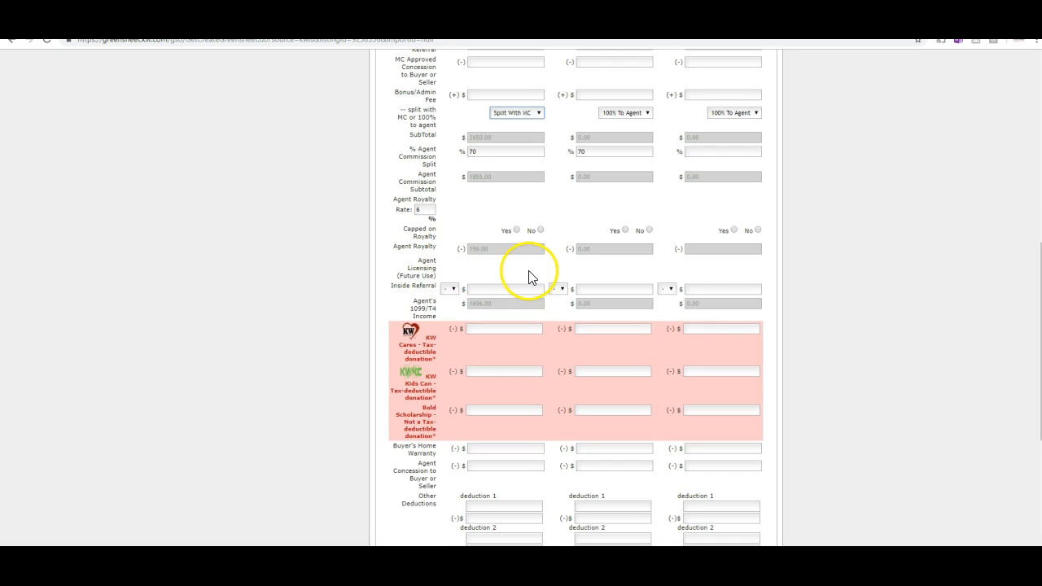
pyautogui.scroll(2, 505, 245)
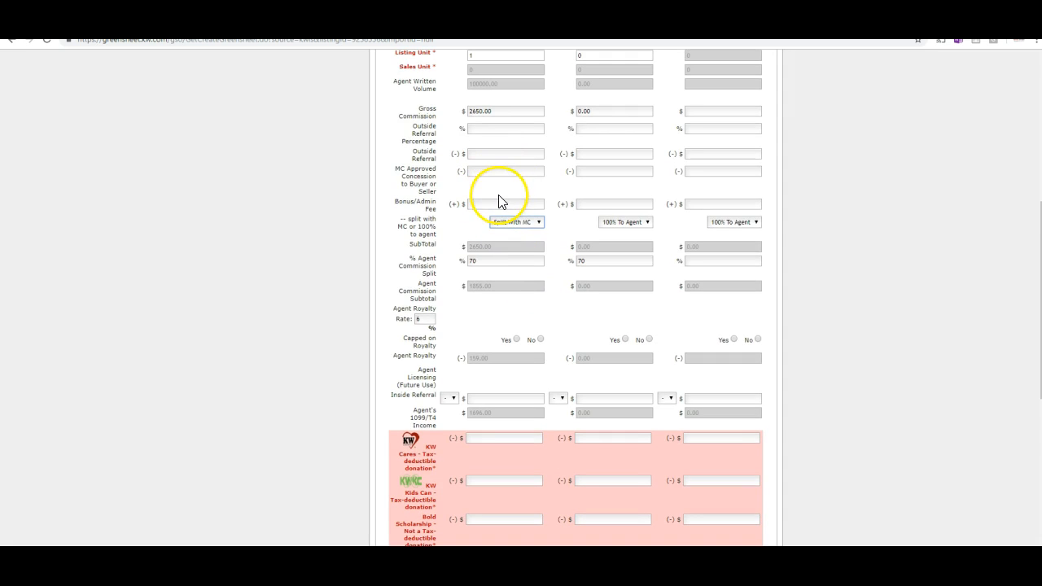
# Enter 0 for Agent A's KW Cares, Kids Can, Bold Scholarship, Autism Speaks, KWPR BOLD Fund and KWPR cares.
pyautogui.click(471, 154)
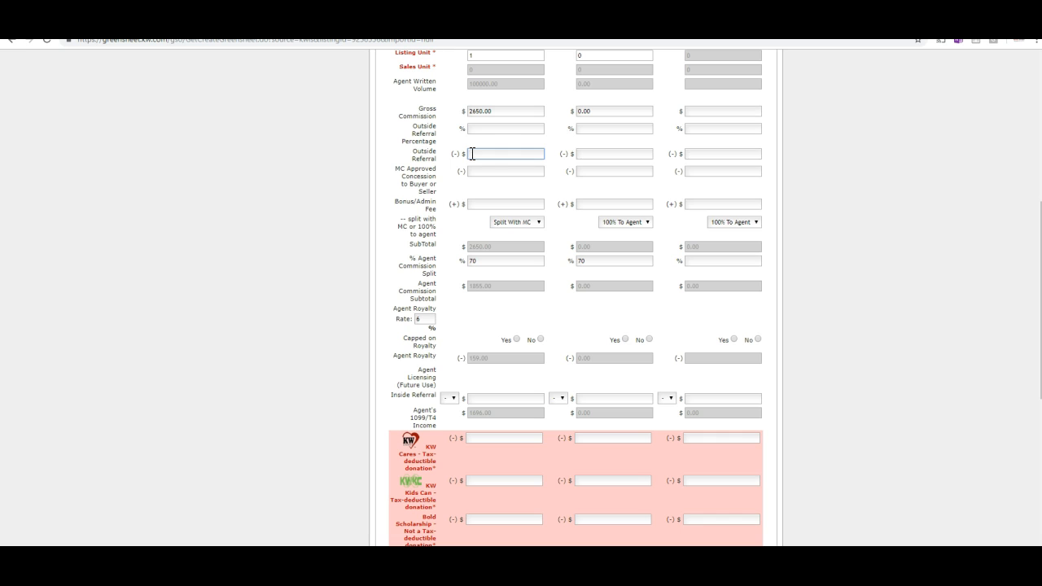
pyautogui.scroll(-5, 474, 163)
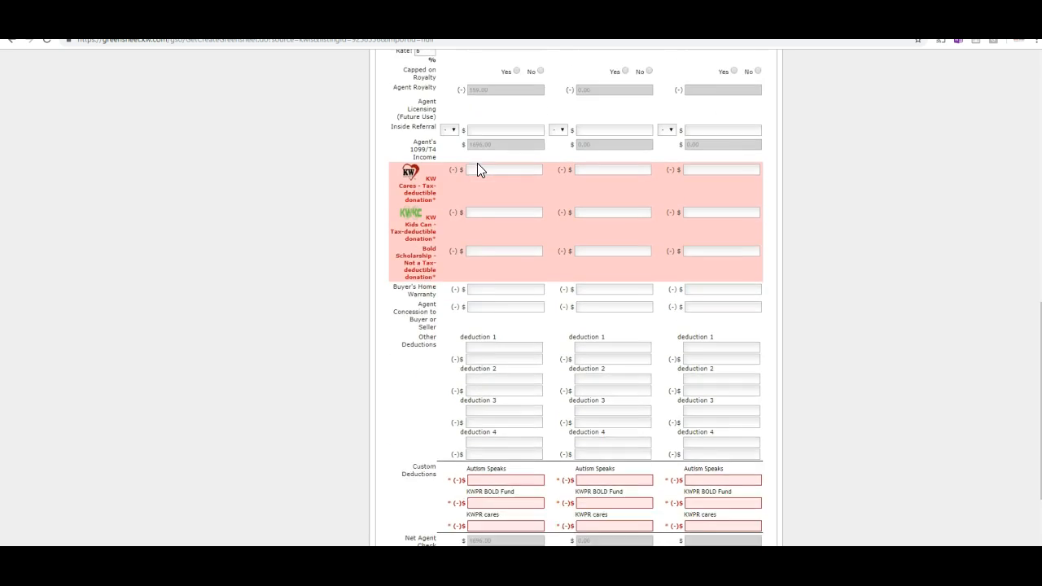
pyautogui.scroll(-3, 477, 170)
pyautogui.scroll(2, 476, 183)
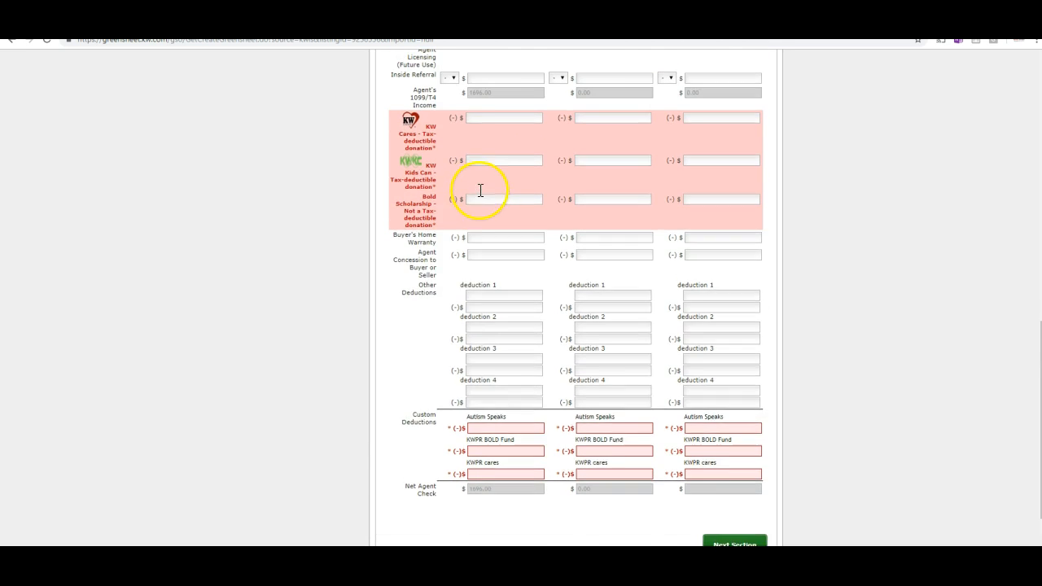
pyautogui.scroll(1, 481, 190)
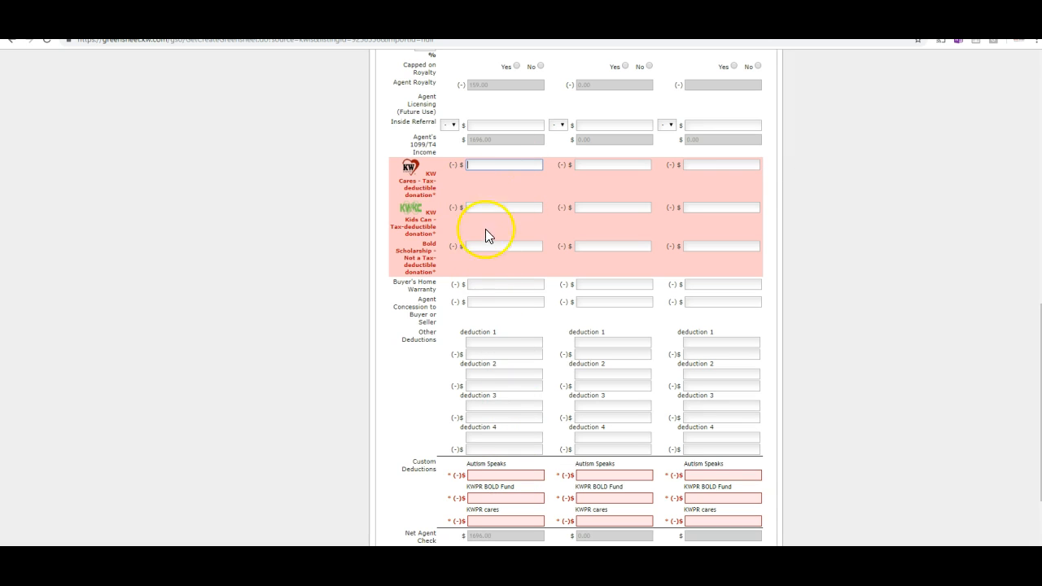
pyautogui.click(487, 164)
pyautogui.click(495, 244)
pyautogui.scroll(-1, 507, 435)
pyautogui.click(484, 421)
pyautogui.click(489, 443)
pyautogui.click(488, 465)
pyautogui.scroll(-1, 525, 425)
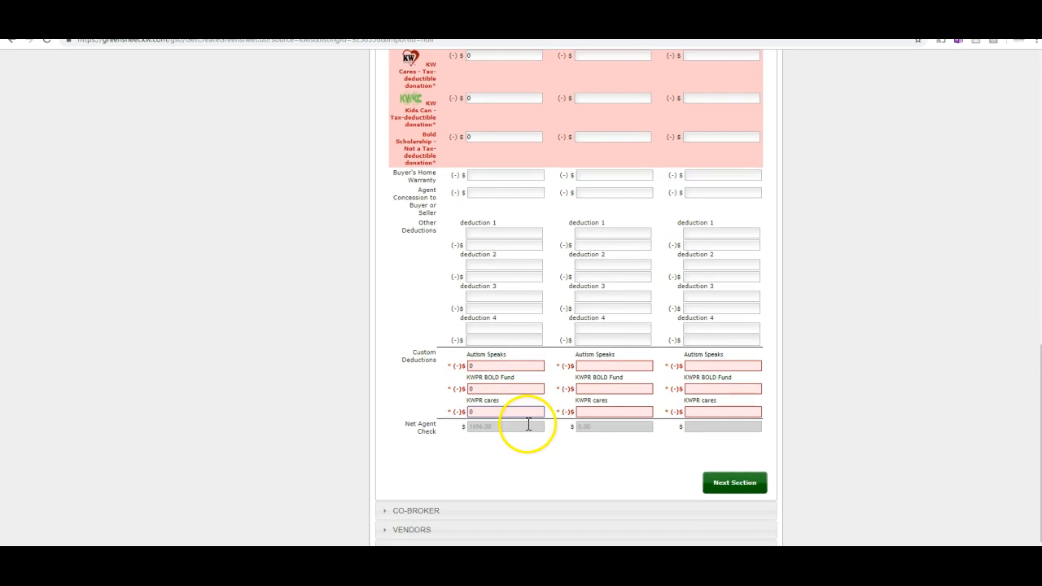
pyautogui.scroll(-1, 528, 425)
pyautogui.click(728, 413)
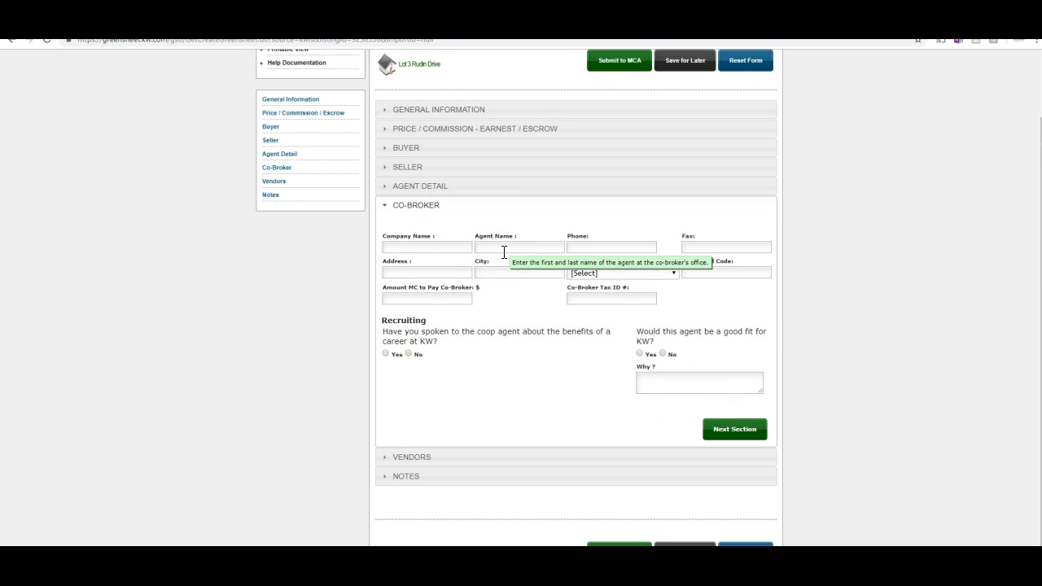
# Pass through Co-Broker and Vendors blank, then open Notes and leave the box empty.
pyautogui.click(726, 432)
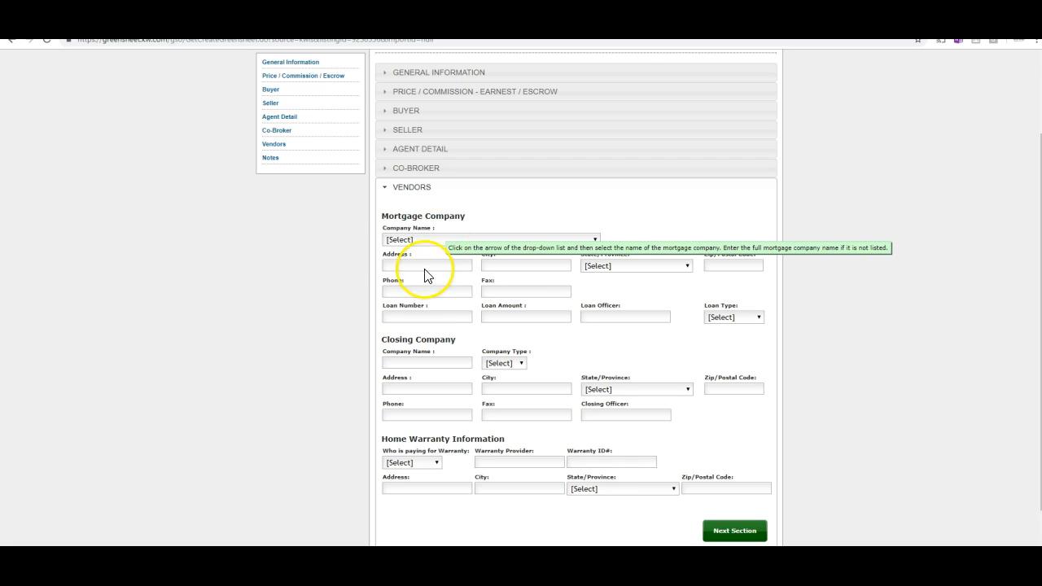
pyautogui.scroll(-1, 405, 313)
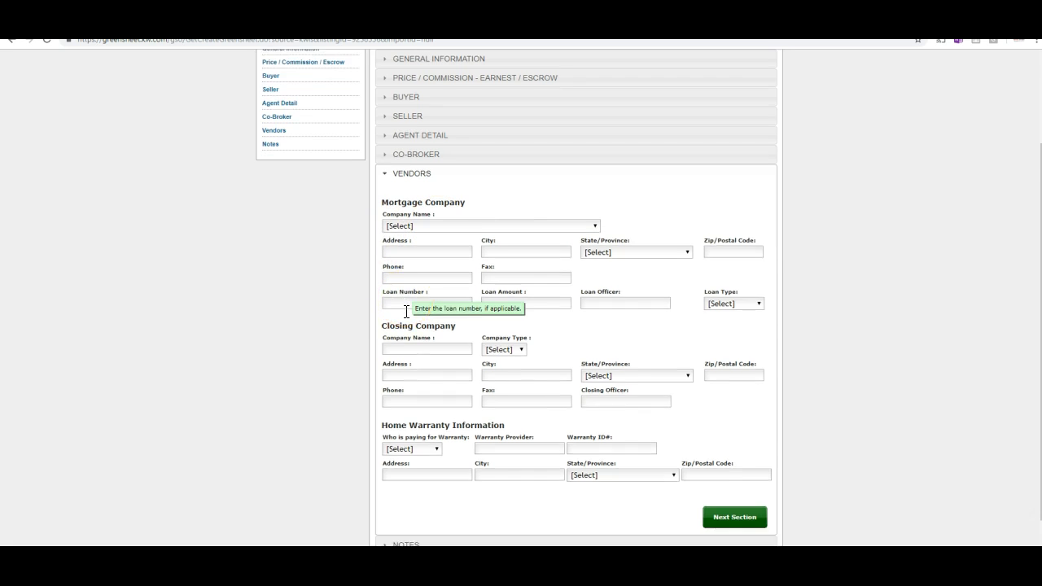
pyautogui.click(411, 482)
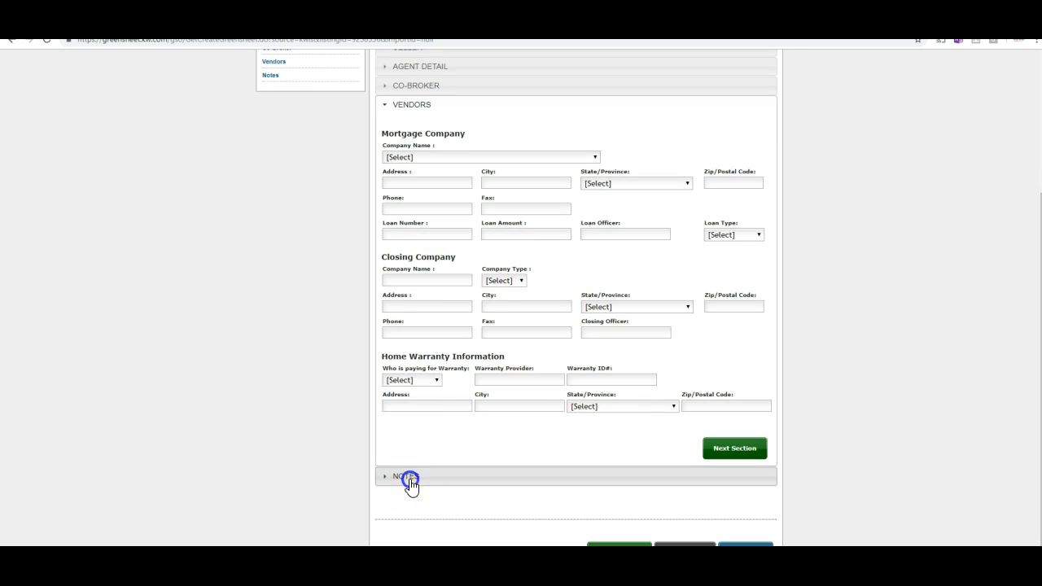
pyautogui.click(425, 362)
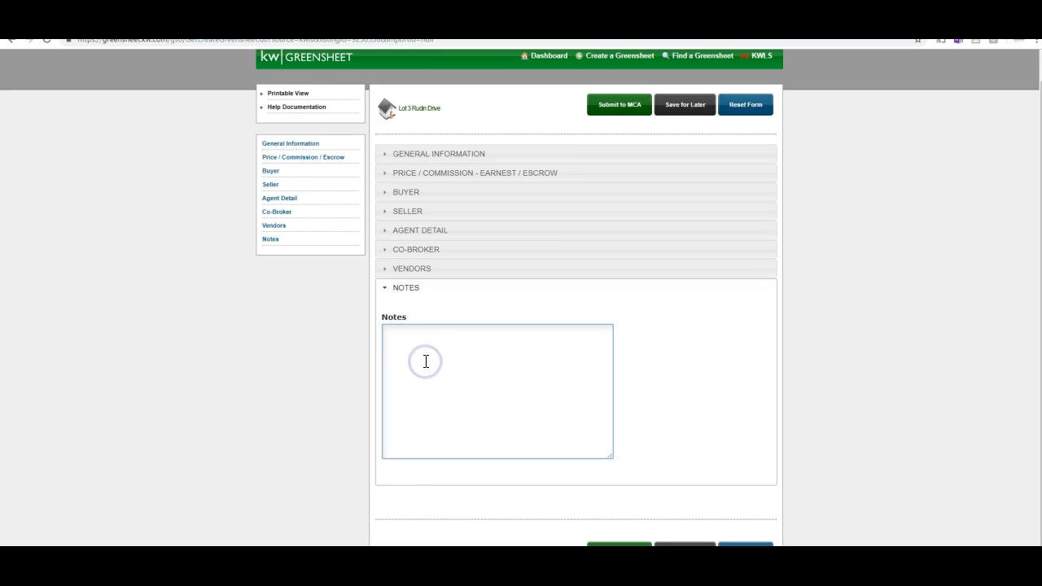
pyautogui.click(426, 352)
pyautogui.click(428, 342)
pyautogui.click(673, 374)
pyautogui.click(667, 329)
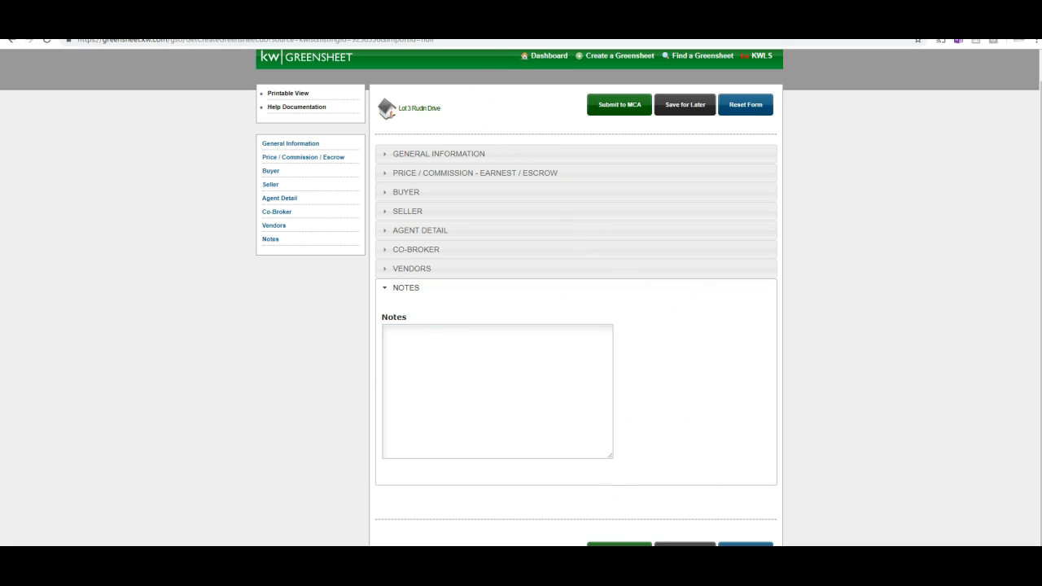
pyautogui.scroll(-1, 495, 49)
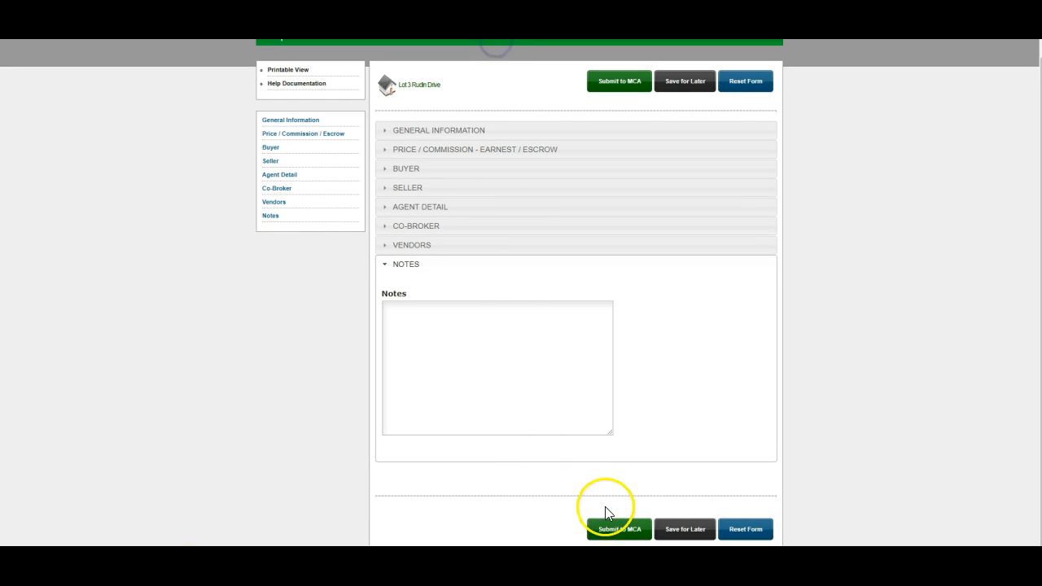
pyautogui.click(611, 530)
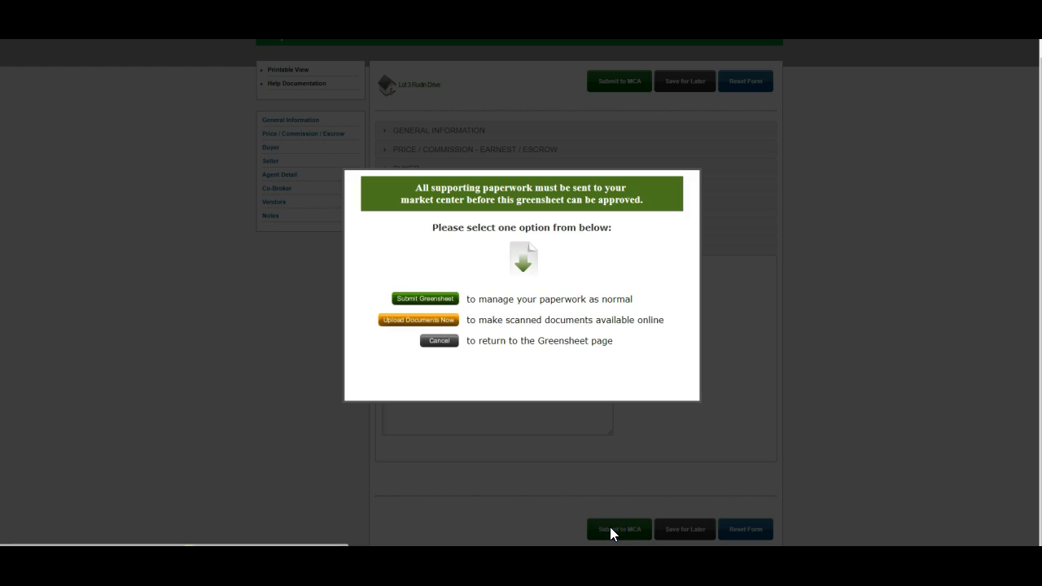
pyautogui.click(437, 301)
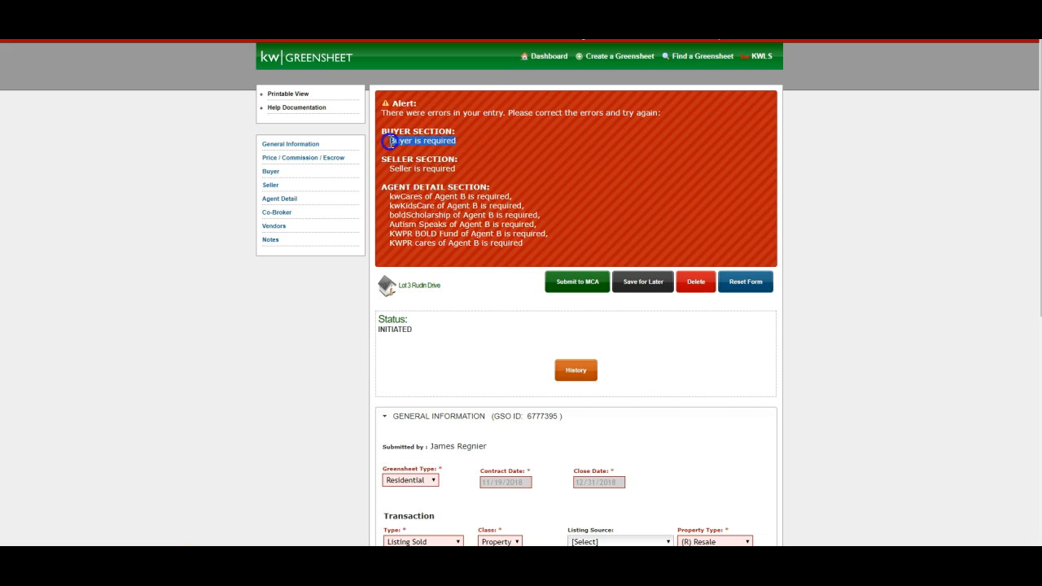
pyautogui.moveTo(423, 168); pyautogui.dragTo(401, 159)
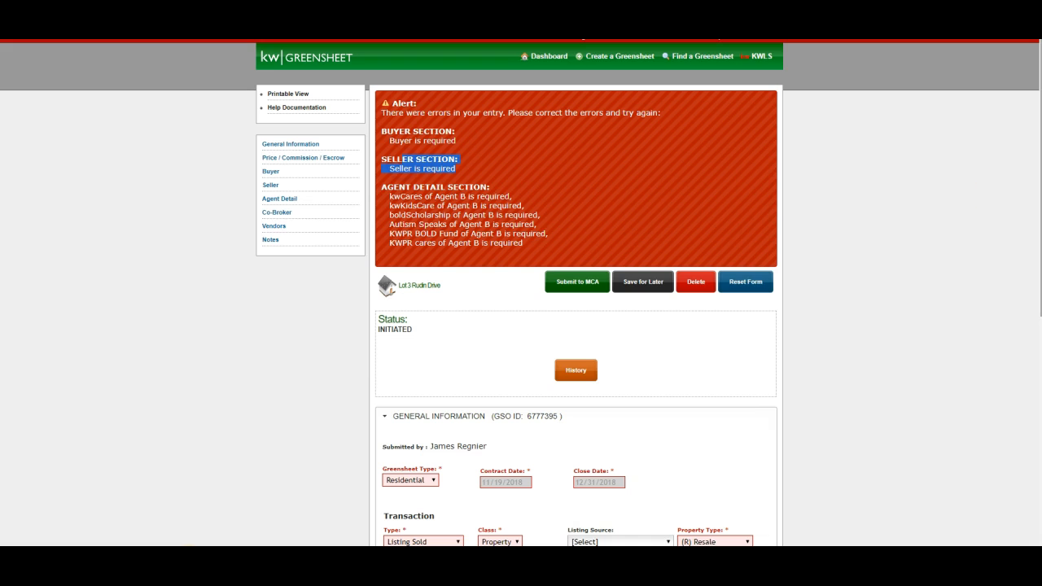
pyautogui.scroll(-1, 774, 398)
pyautogui.scroll(-5, 775, 400)
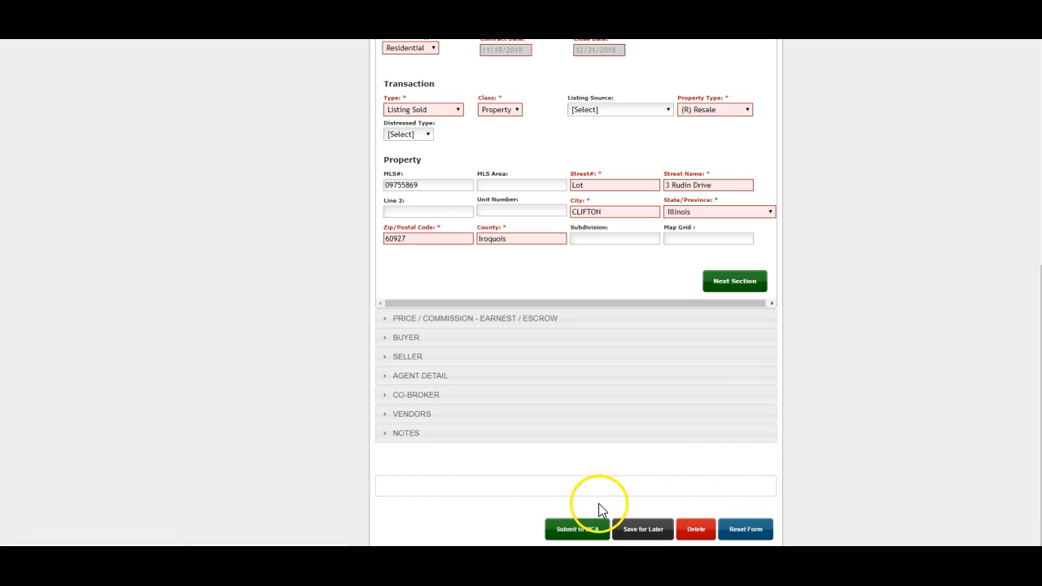
pyautogui.scroll(6, 855, 270)
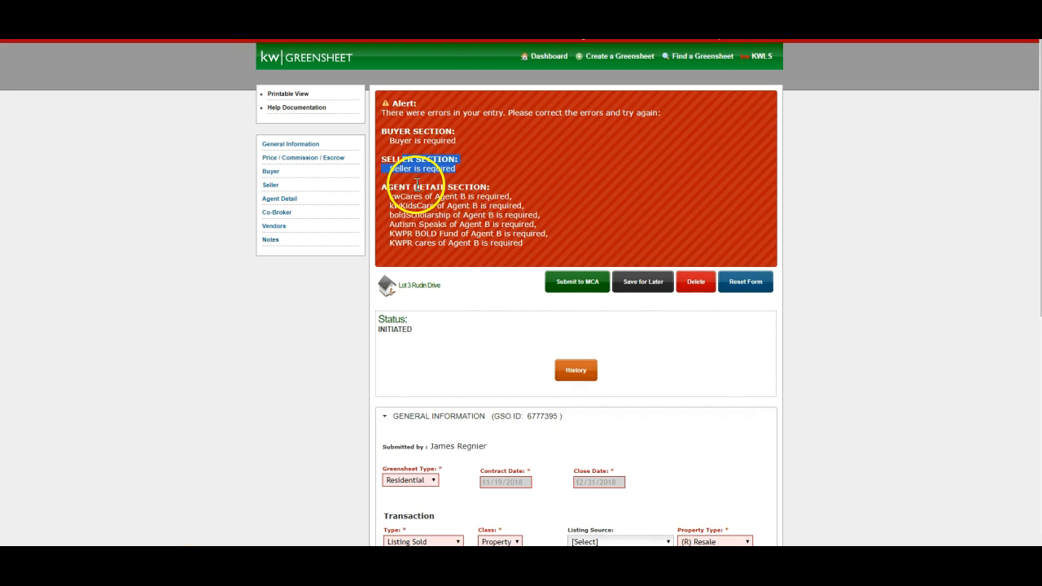
pyautogui.moveTo(523, 243); pyautogui.dragTo(492, 242)
pyautogui.click(473, 202)
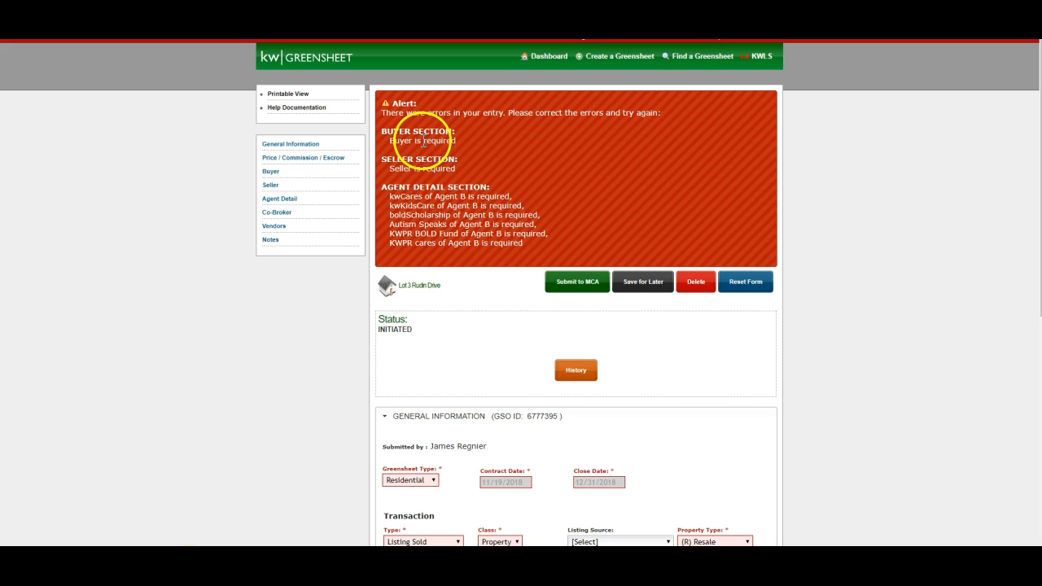
pyautogui.scroll(-1, 442, 145)
pyautogui.scroll(1, 431, 155)
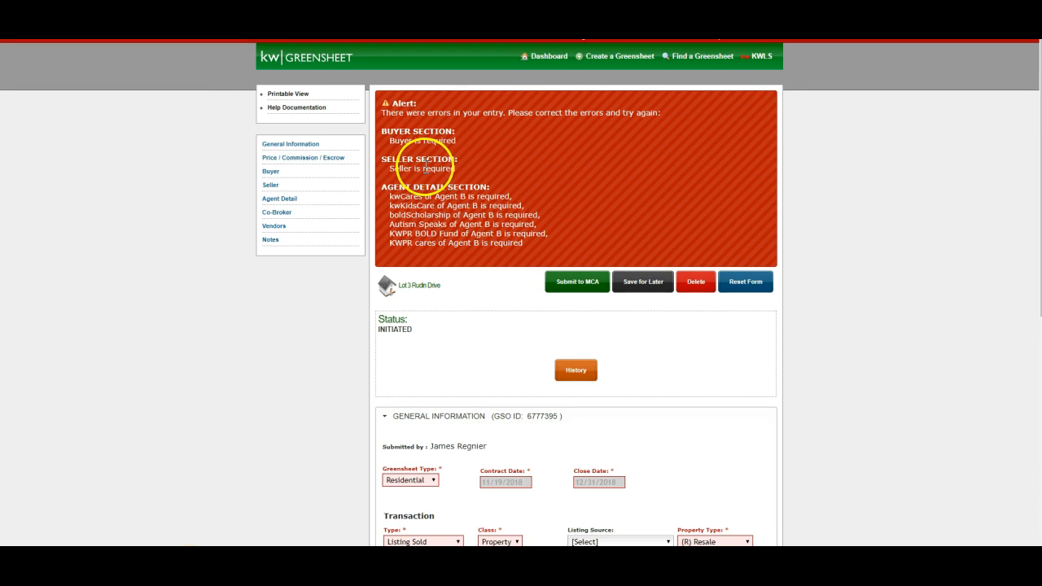
pyautogui.scroll(-5, 424, 168)
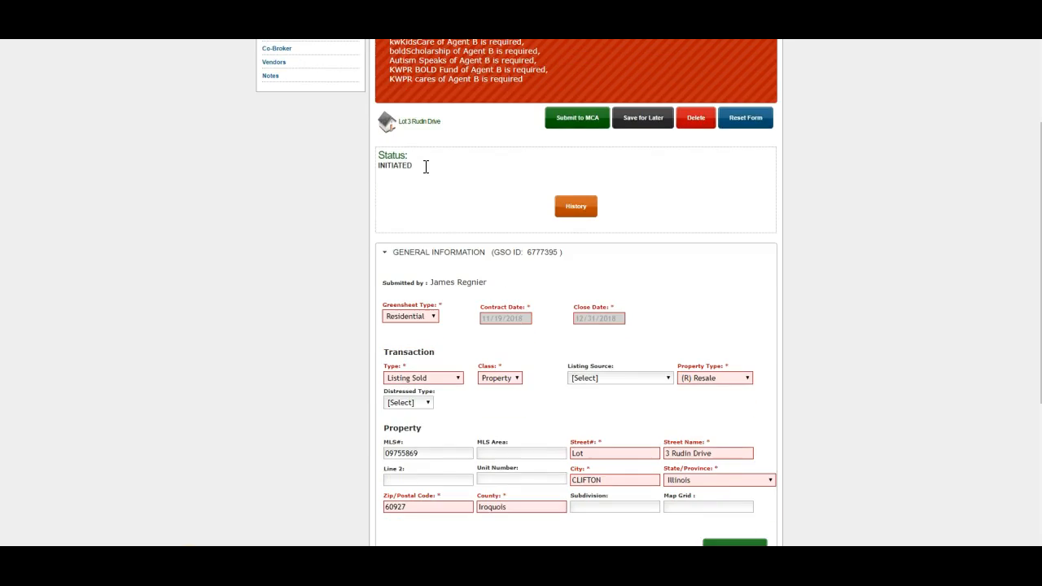
pyautogui.scroll(3, 424, 174)
pyautogui.scroll(-3, 477, 172)
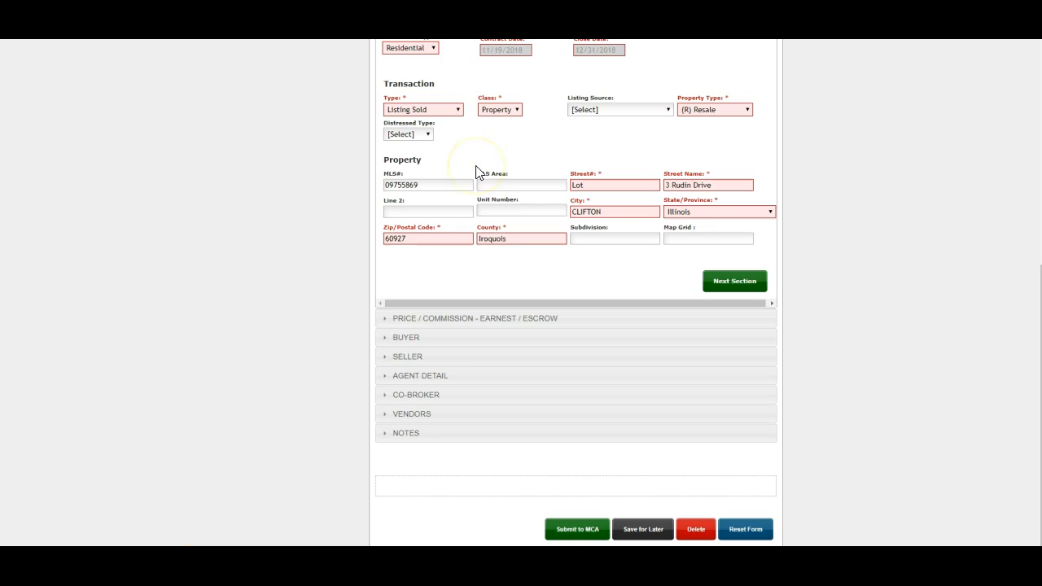
pyautogui.click(422, 340)
pyautogui.click(513, 249)
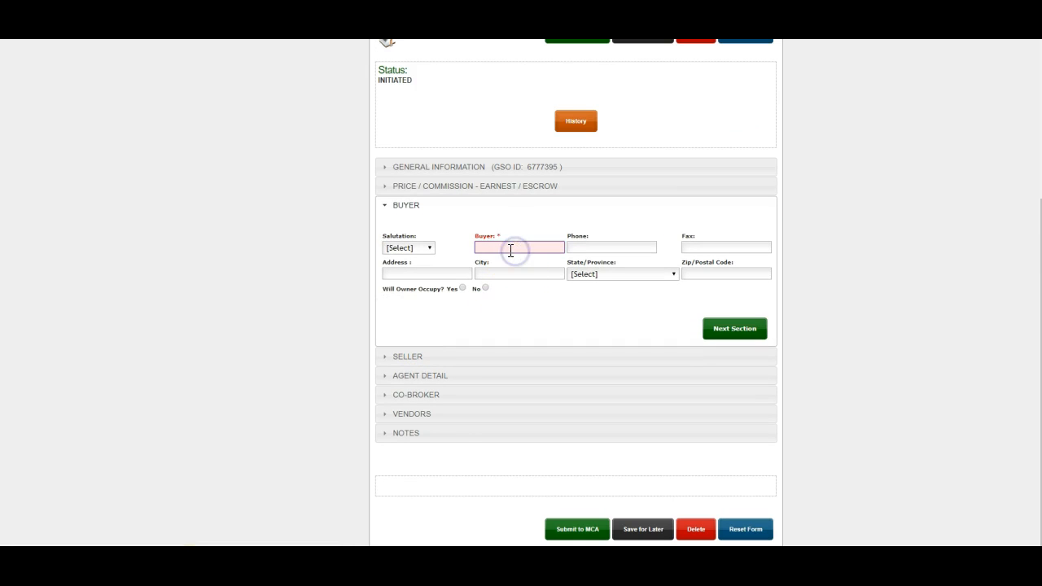
pyautogui.click(442, 358)
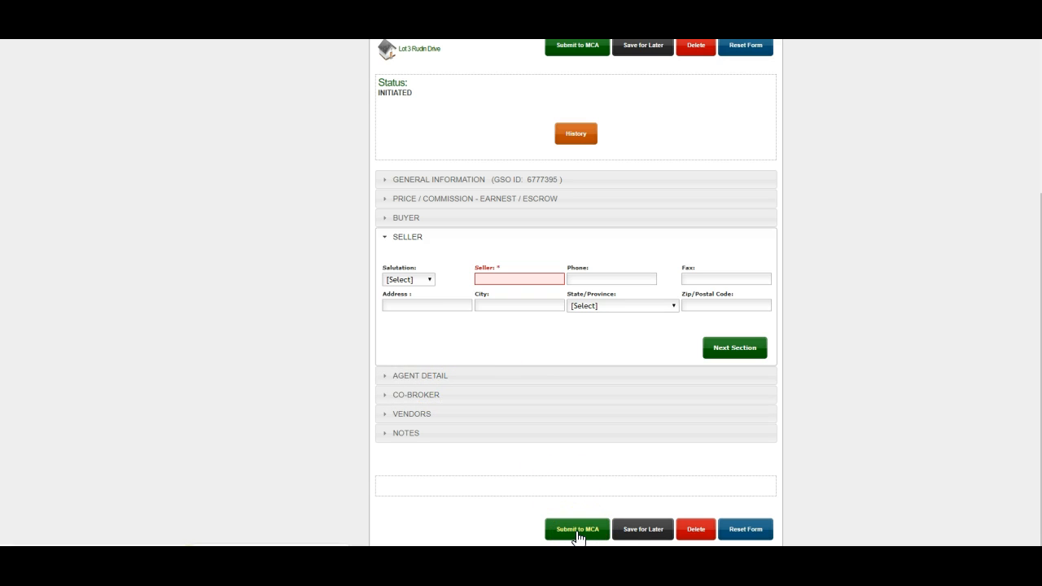
pyautogui.click(699, 532)
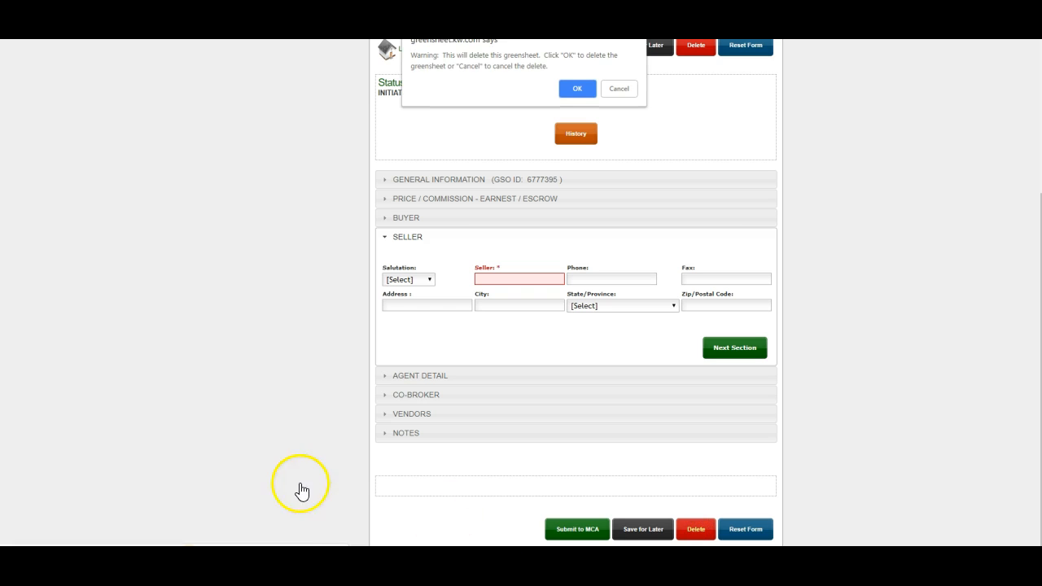
pyautogui.click(265, 570)
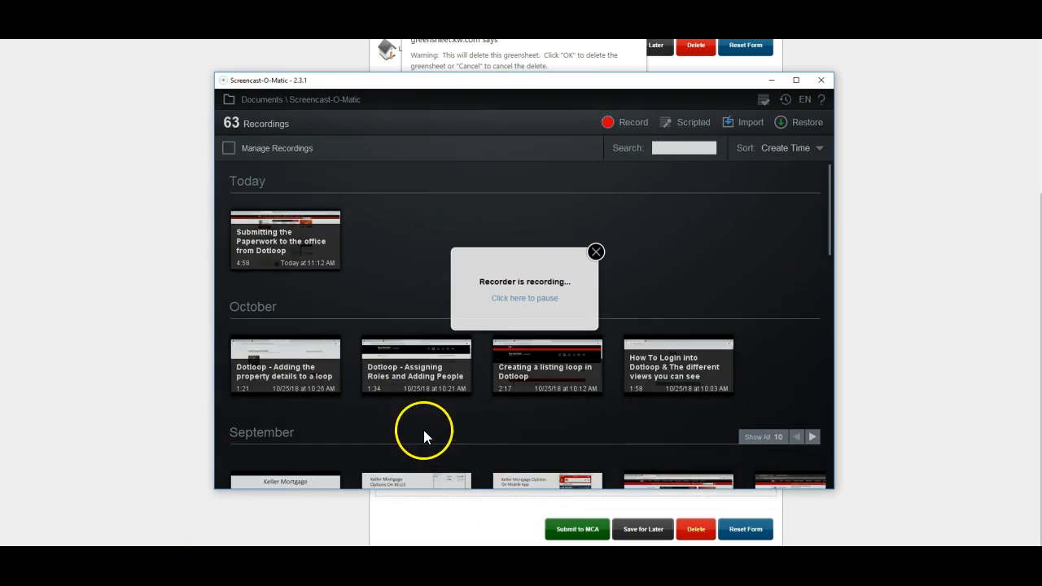